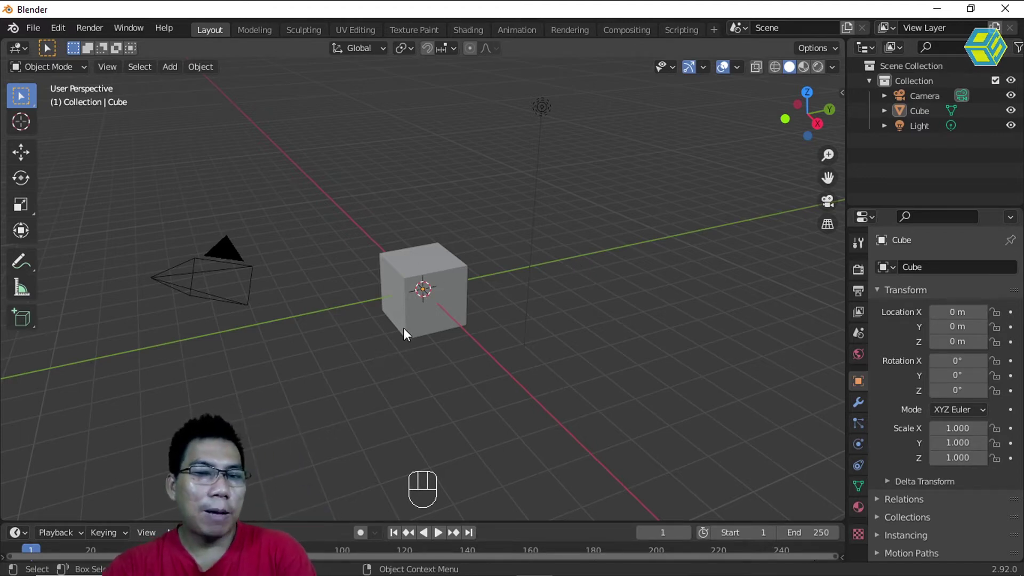
- Put the default cube into Edit Mode and turn on X-ray display
scroll(428, 275, "up", 4)
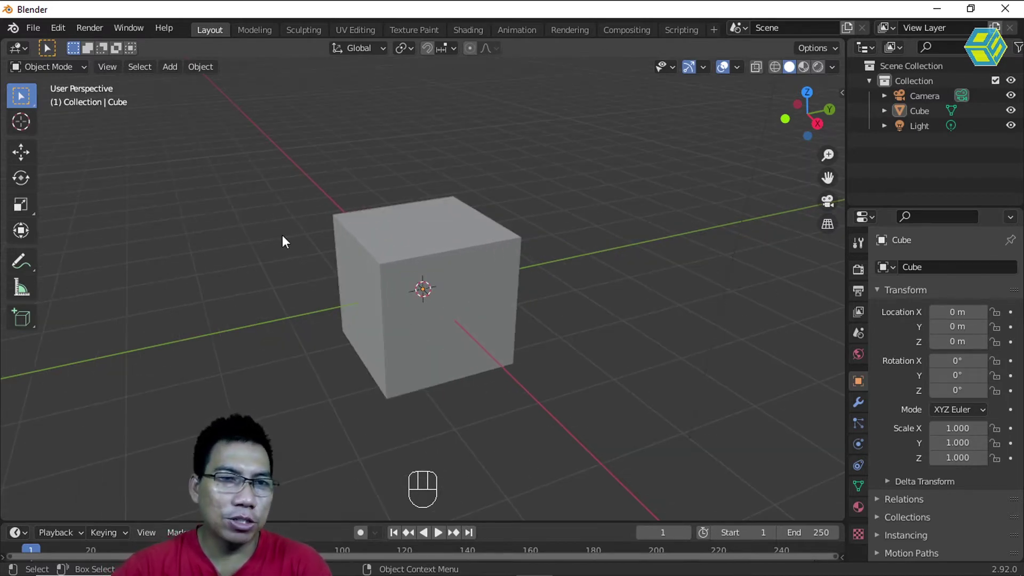
left_click(400, 230)
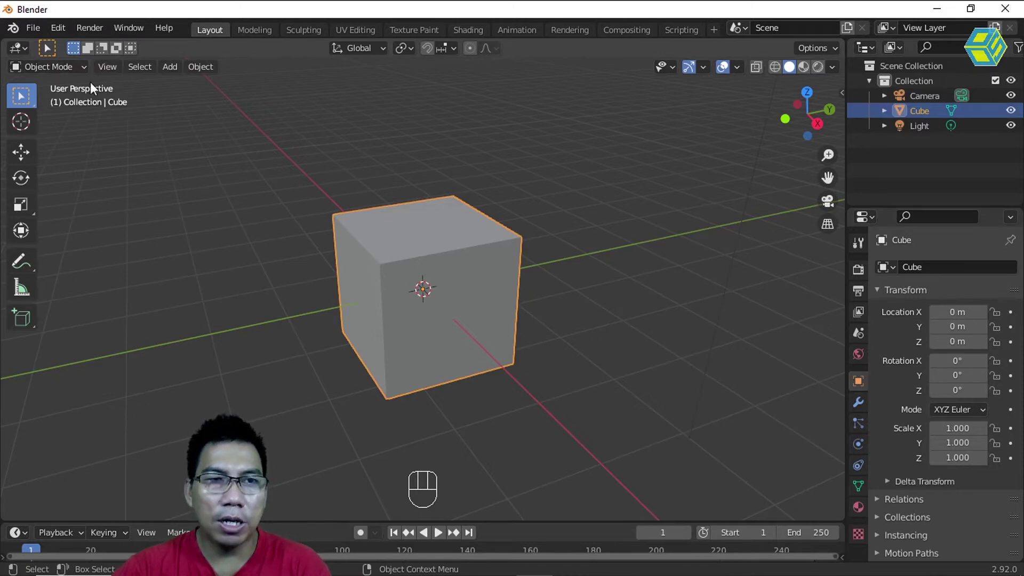
left_click(67, 66)
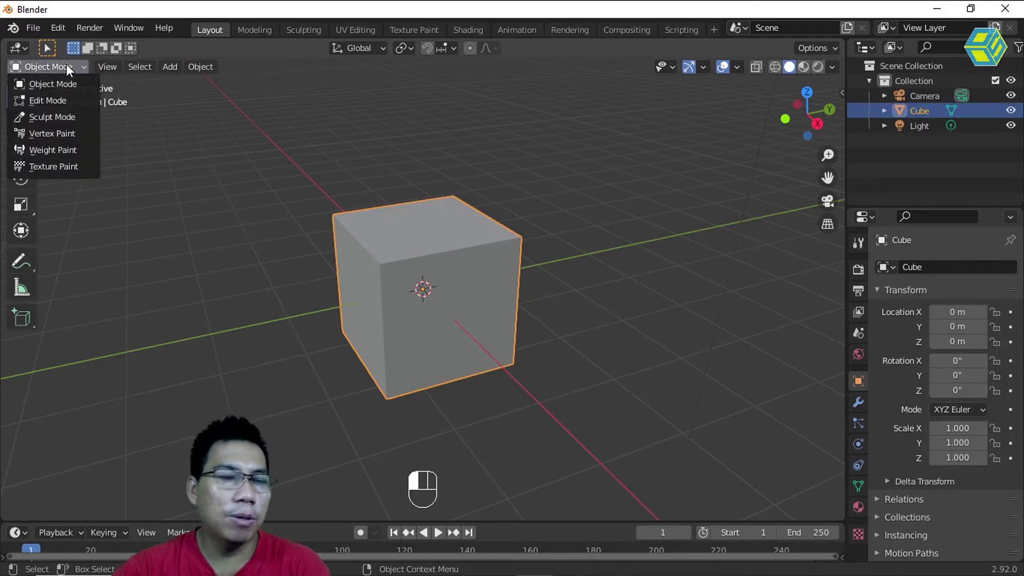
left_click(68, 100)
left_click(251, 203)
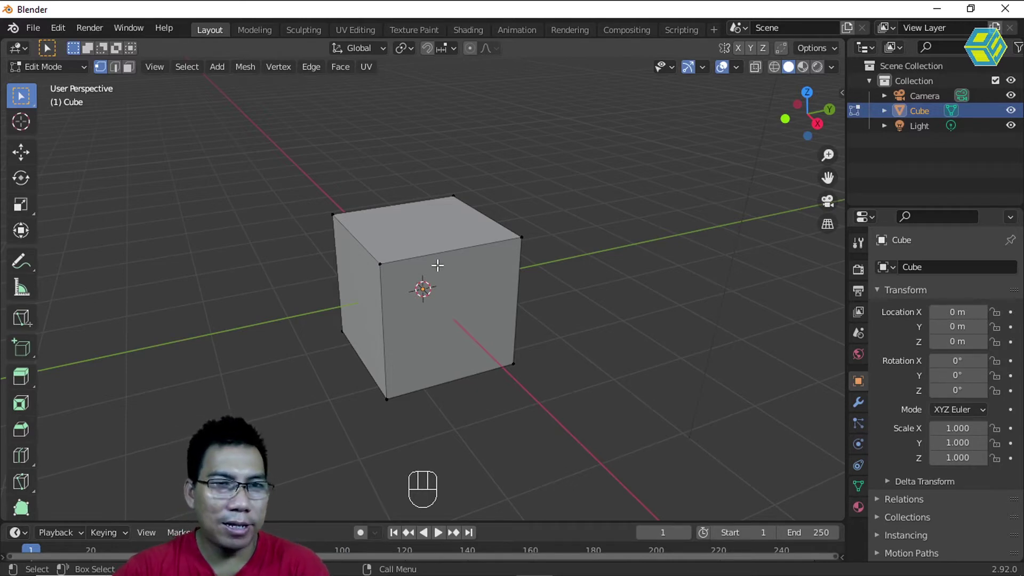
left_click(754, 68)
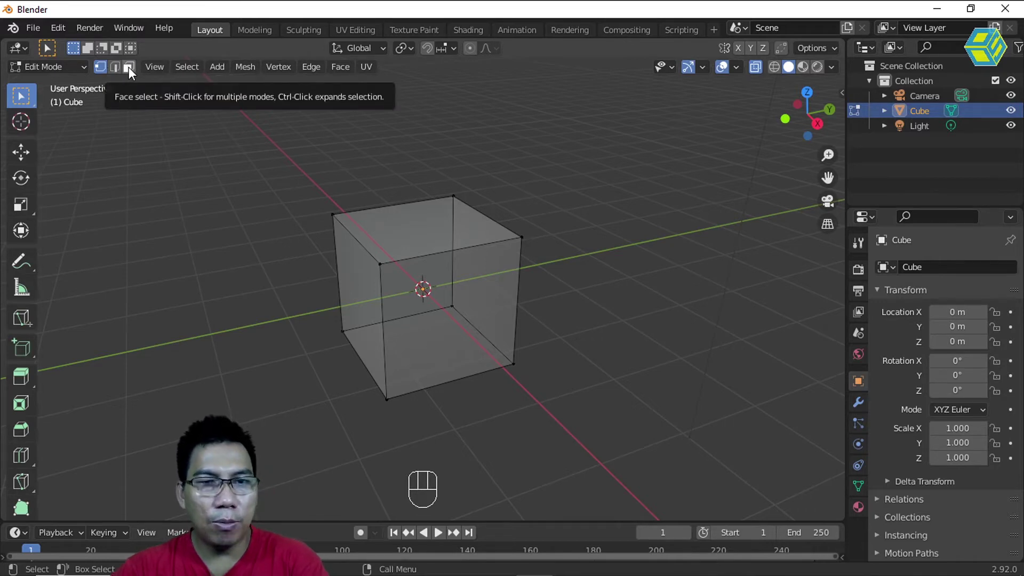
- Move the cube's top face up along the Z axis by about 0.9 m, using face selection
key("3")
left_click(420, 224)
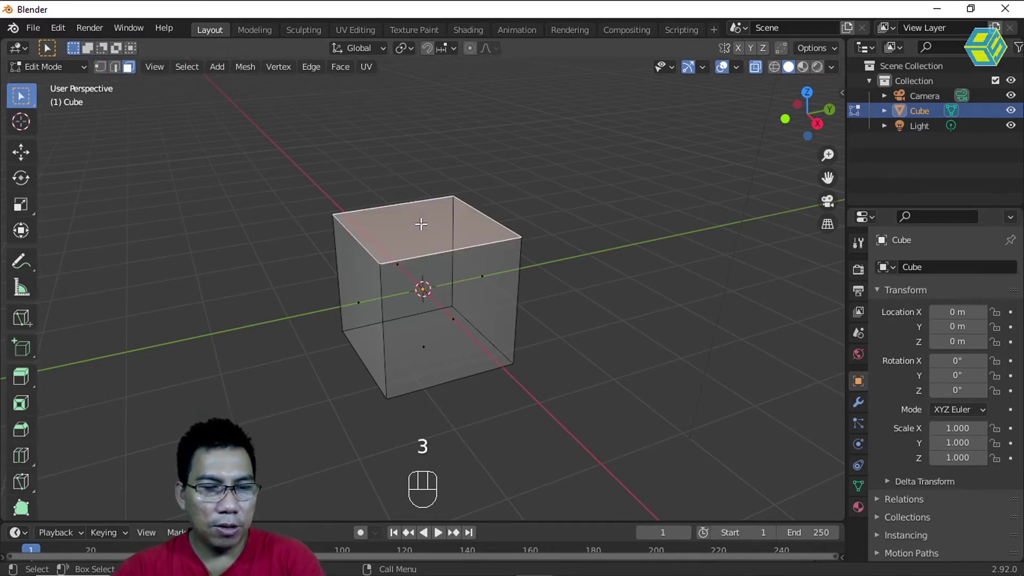
key("g")
key("z")
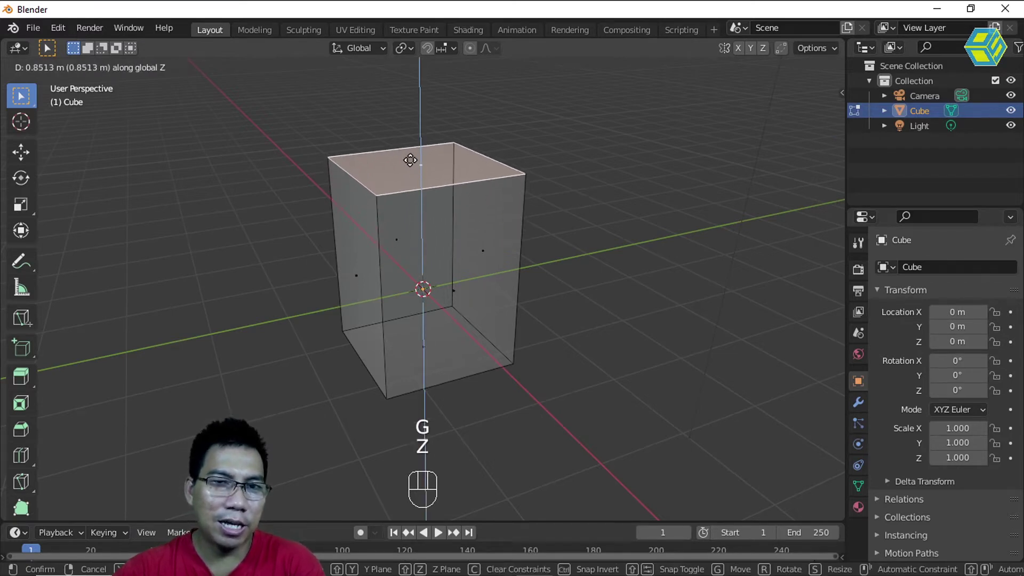
left_click(410, 159)
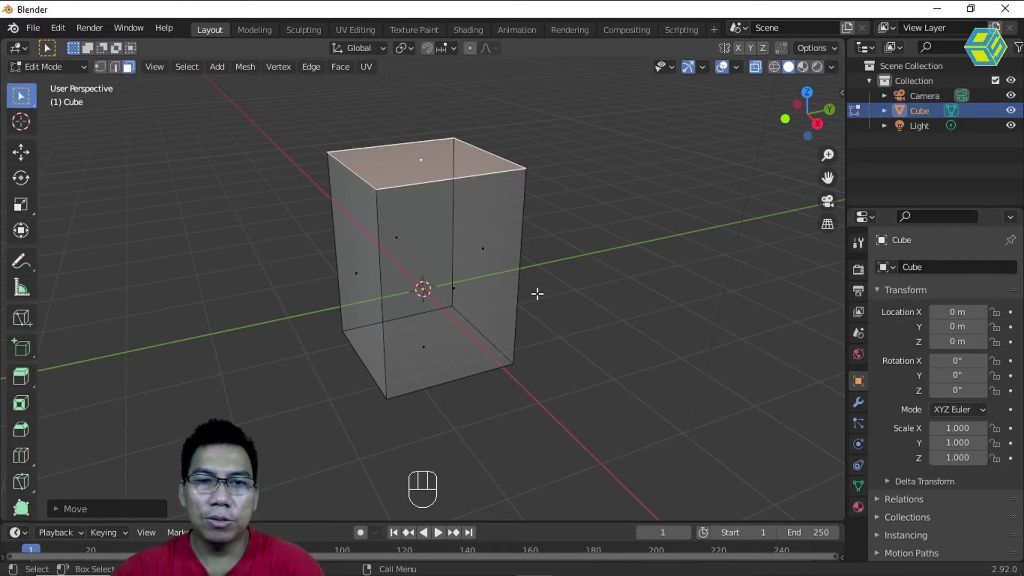
- Return to Object Mode and add a Subdivision Surface modifier to the stretched cube with 3 viewport levels
left_click(68, 66)
left_click(72, 84)
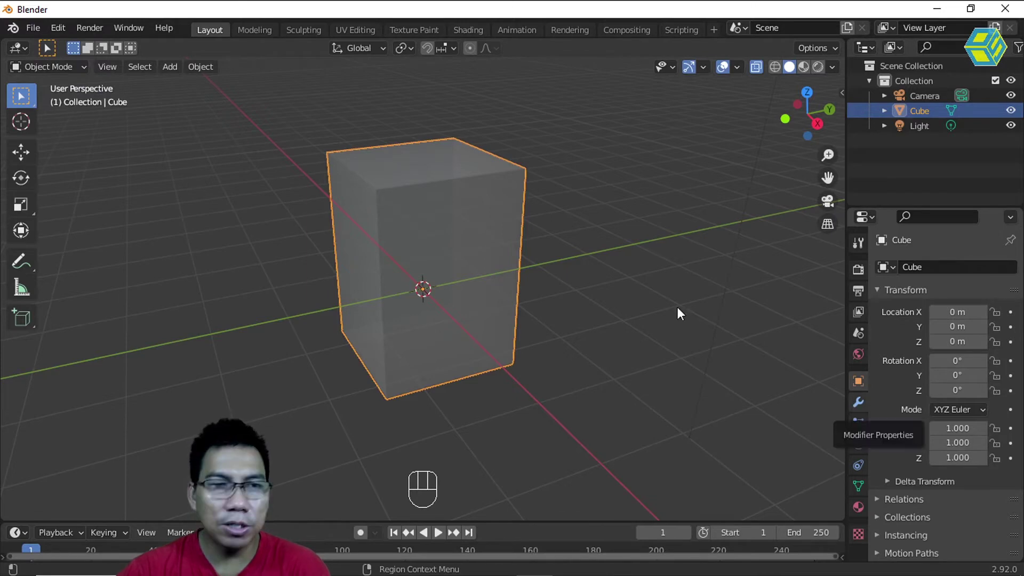
left_click(858, 402)
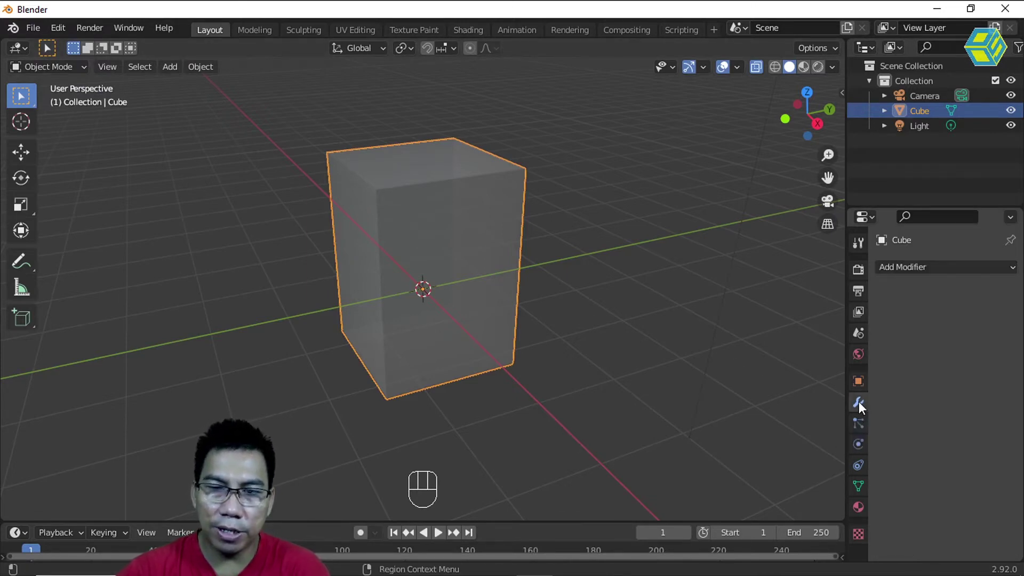
left_click(926, 267)
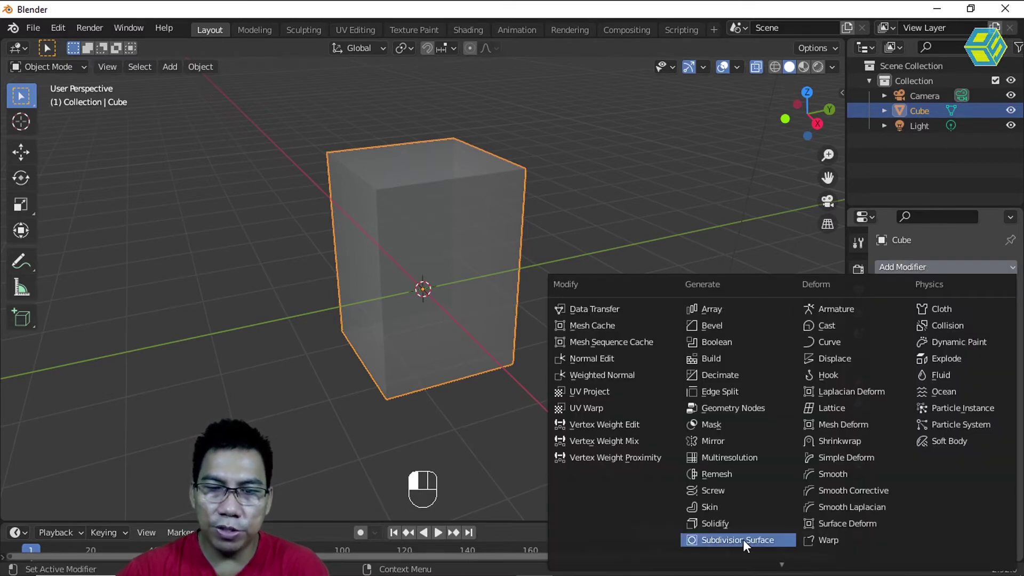
left_click(722, 539)
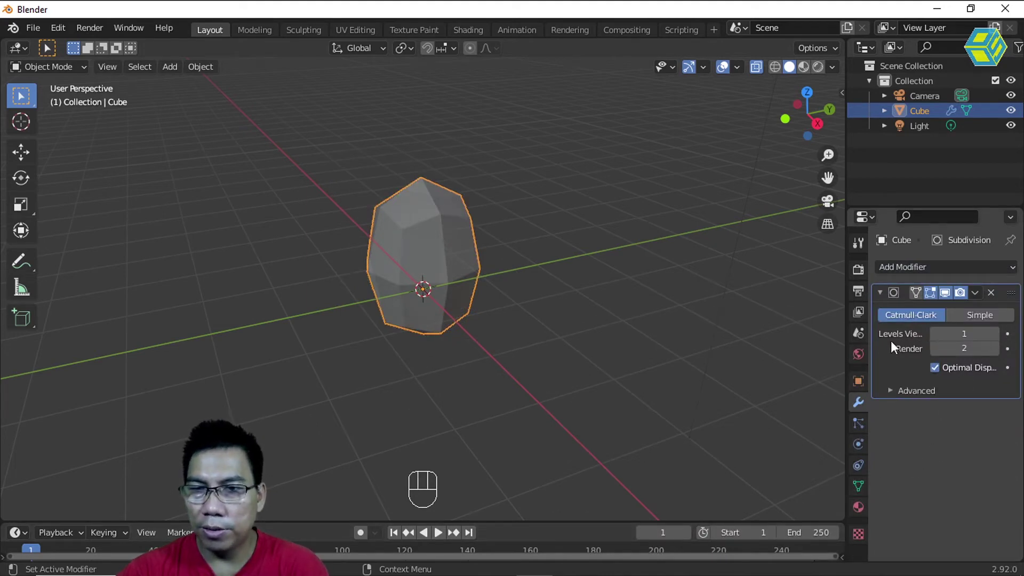
left_click(995, 333)
left_click(994, 333)
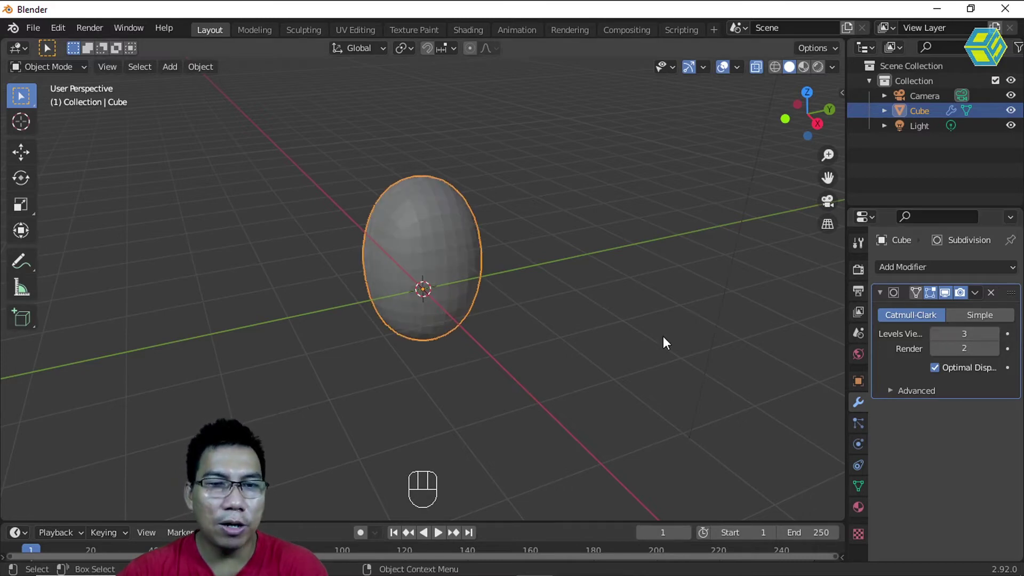
- Apply smooth shading to the subdivided object
key("s")
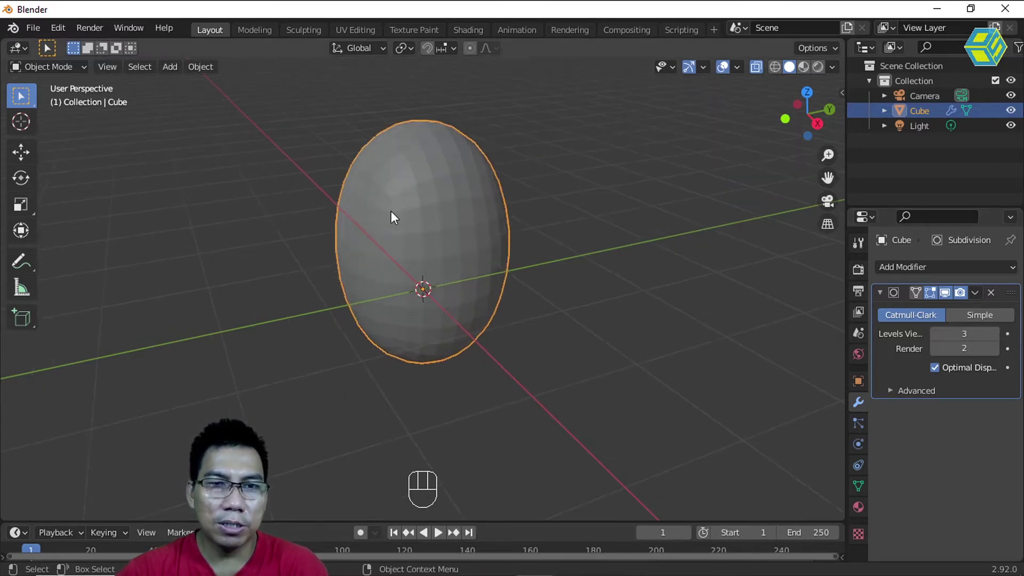
right_click(419, 208)
left_click(418, 206)
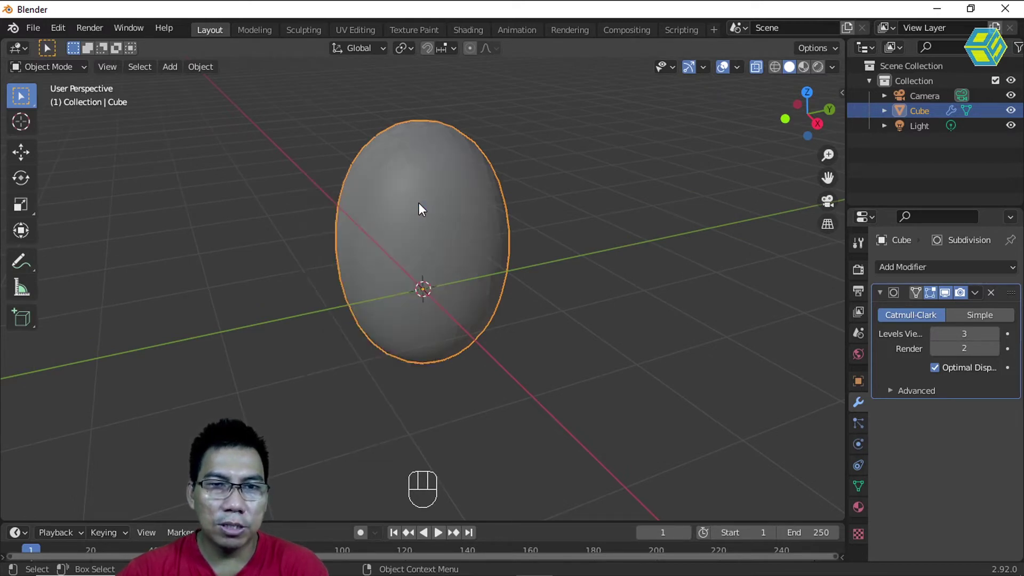
middle_click_drag(564, 276, 524, 260)
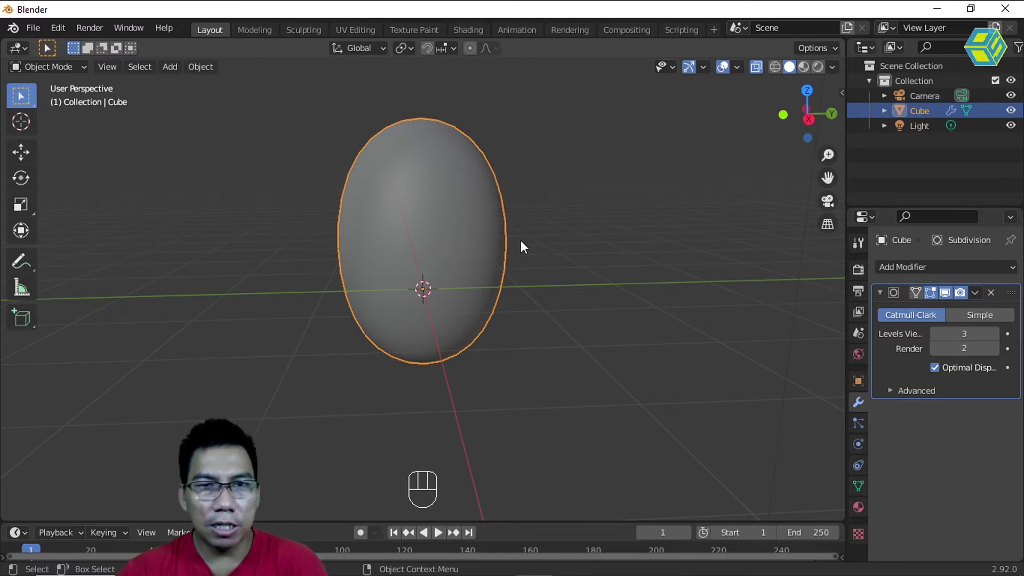
middle_click_drag(459, 270, 469, 277)
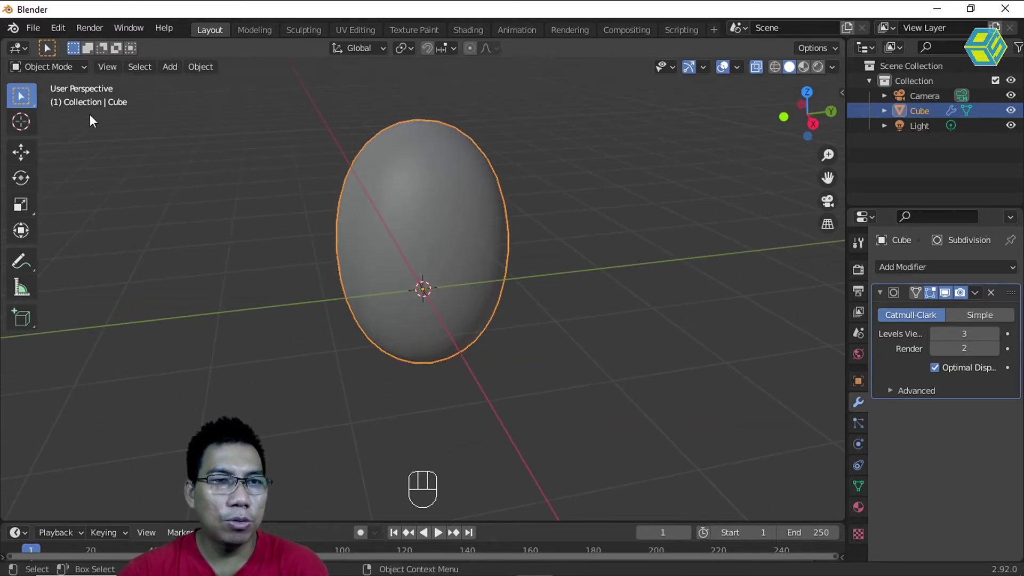
- In Edit Mode, add one horizontal loop cut around the middle of the box cage and switch to vertex selection
left_click(63, 68)
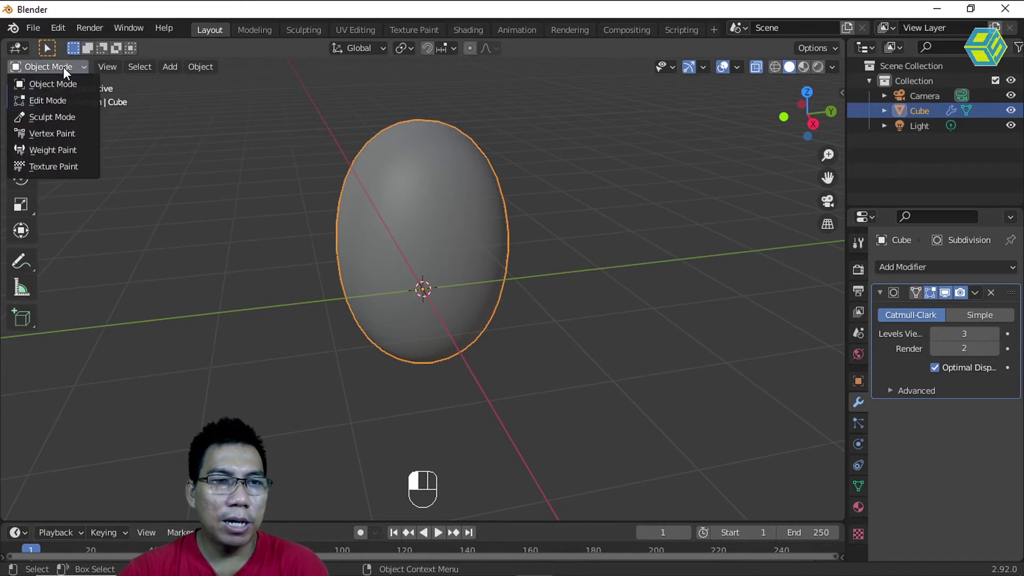
left_click(68, 101)
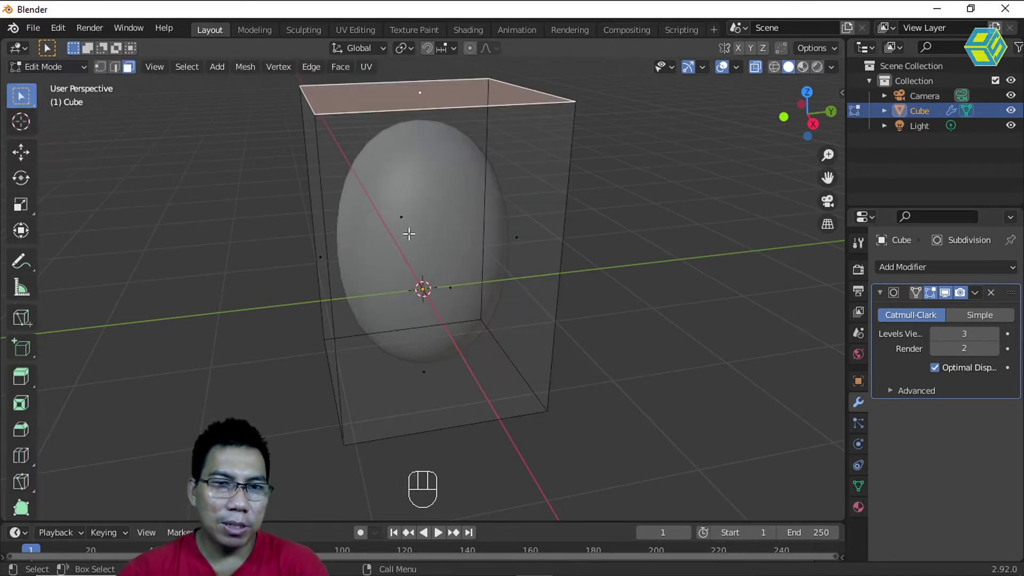
middle_click_drag(293, 244, 322, 243)
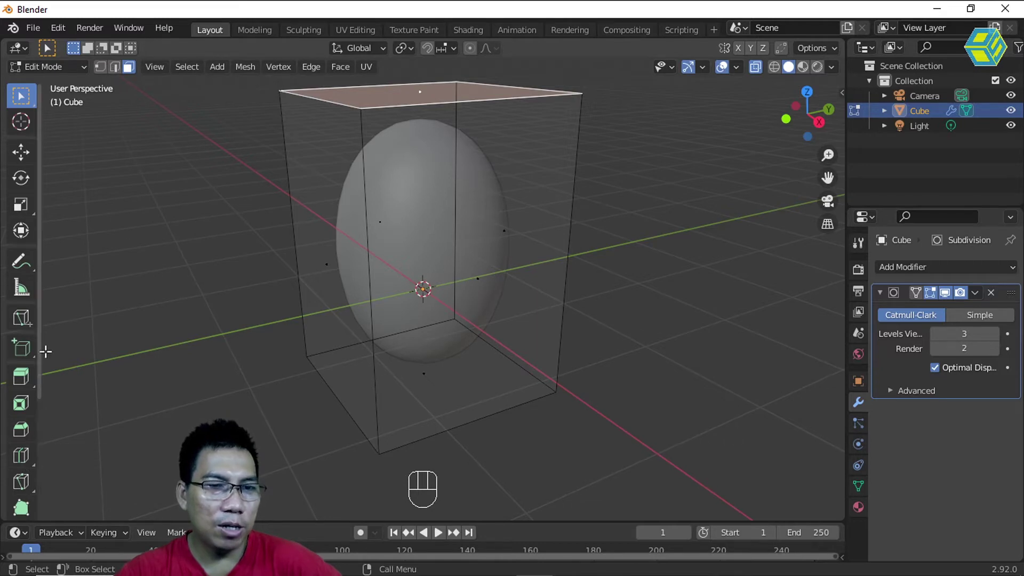
left_click(21, 454)
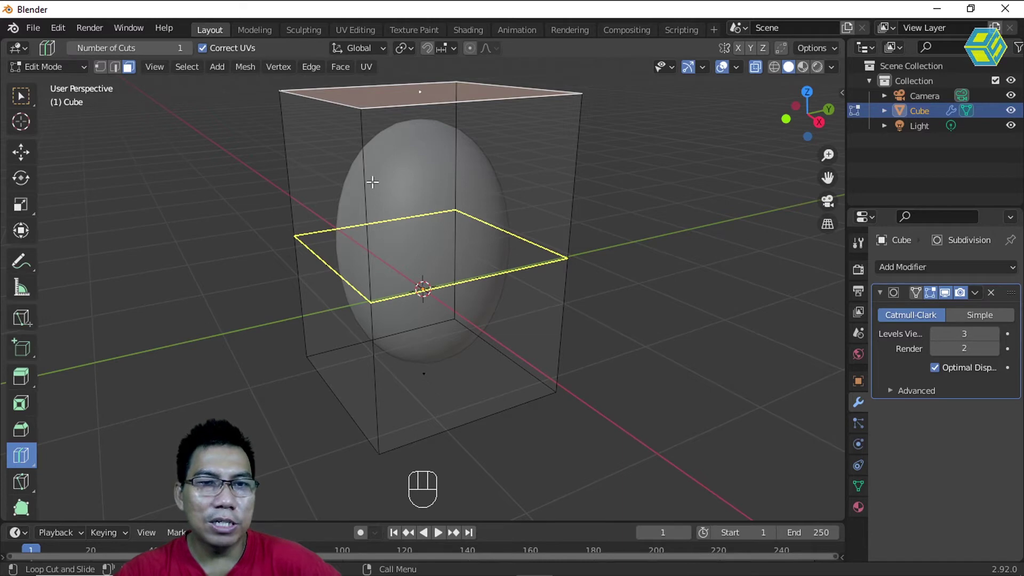
left_click(398, 295)
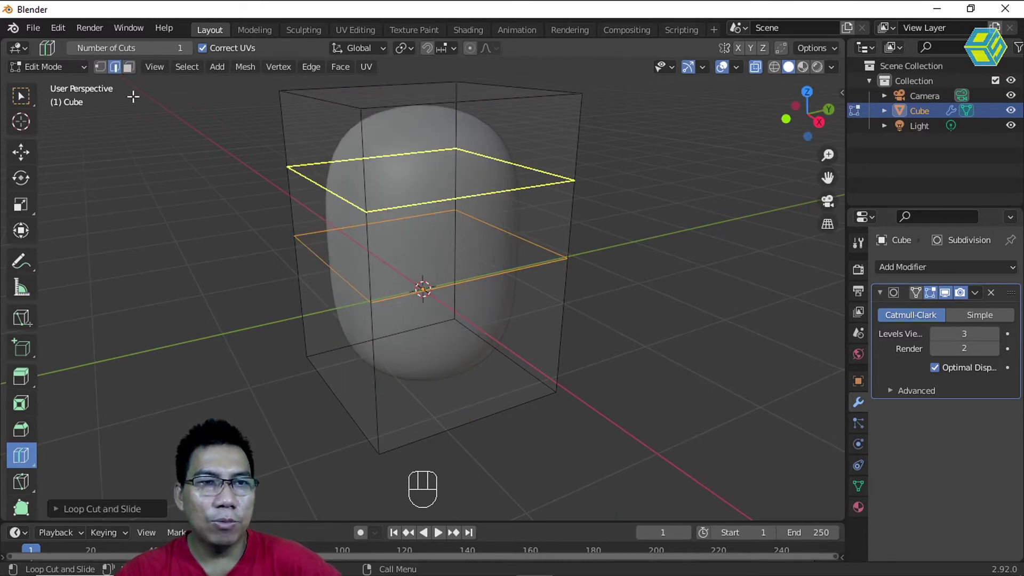
left_click(100, 67)
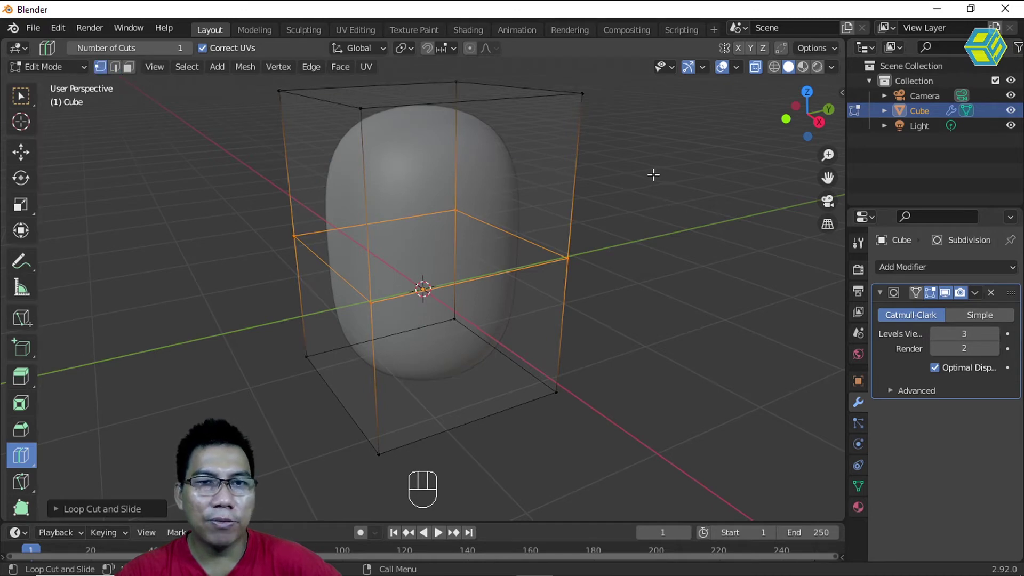
mouse_move(639, 234)
middle_mouse_down()
mouse_move(592, 217)
mouse_move(645, 226)
middle_mouse_up()
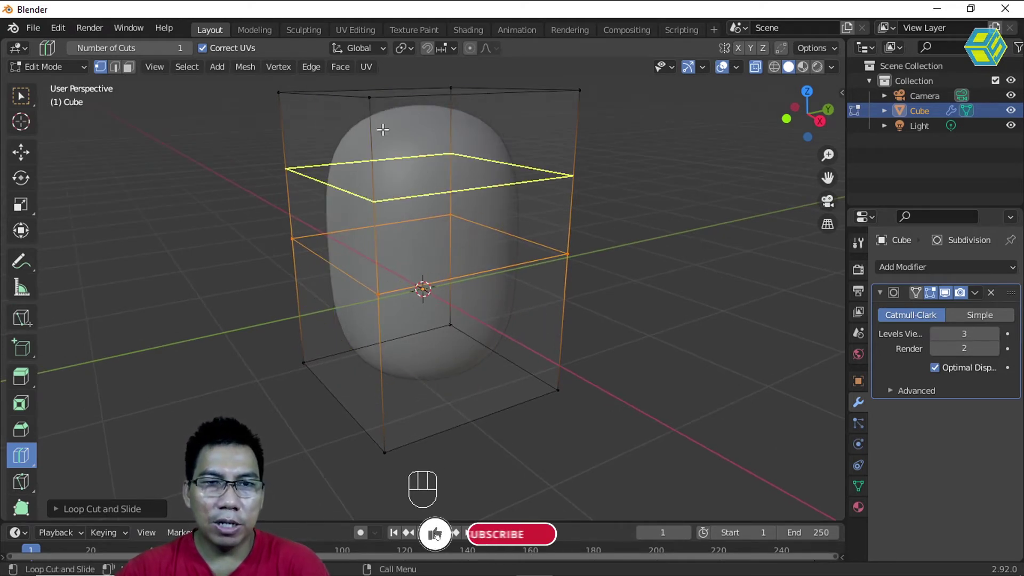
left_click(368, 97, "alt")
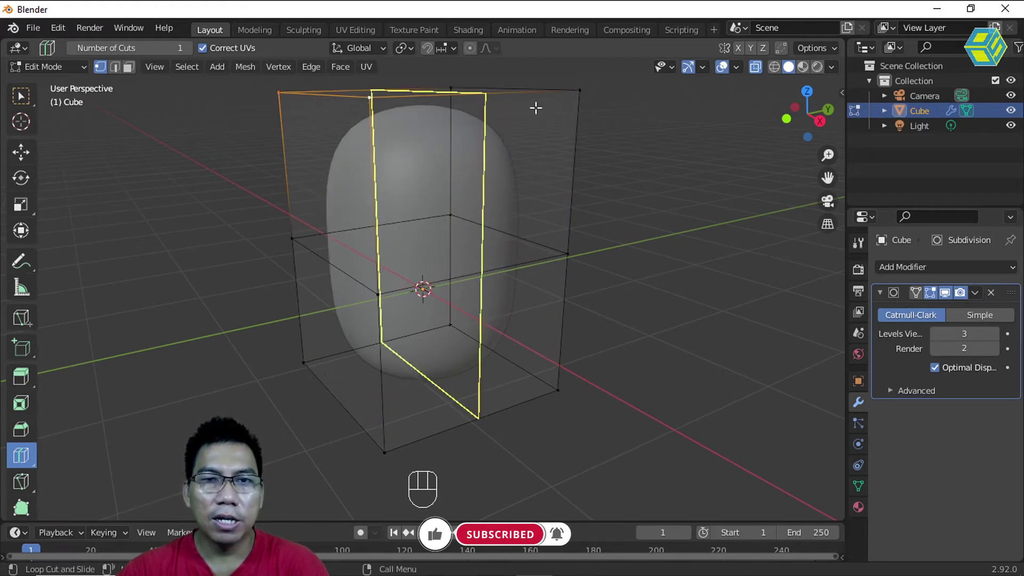
mouse_move(624, 137)
middle_mouse_down()
mouse_move(617, 155)
mouse_move(617, 135)
middle_mouse_up()
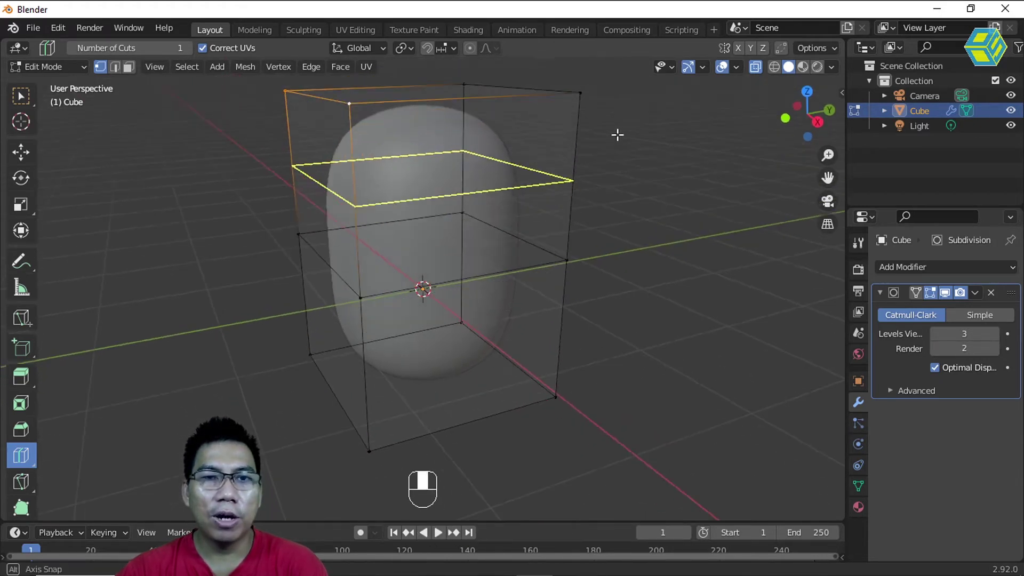
left_click(265, 91)
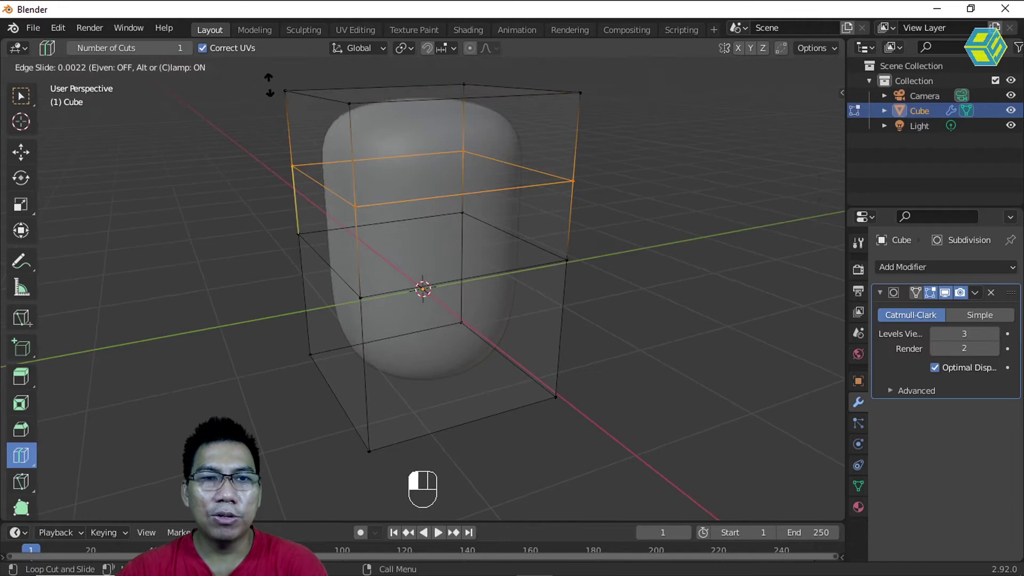
left_click(474, 114)
key("ctrl+z")
left_click(608, 137)
left_click(254, 96)
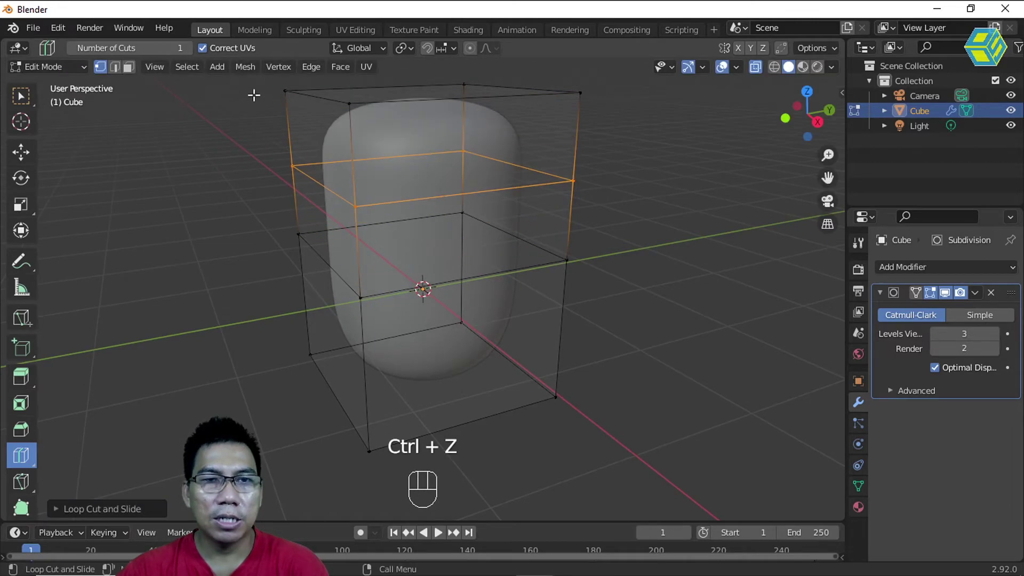
key("ctrl+z")
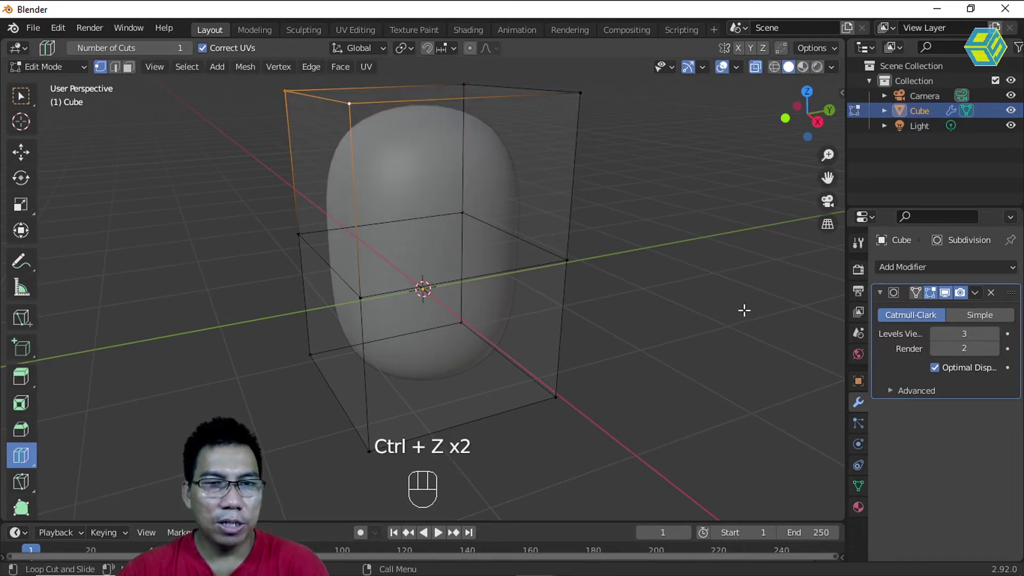
- Box-select the four top vertices of the cage and scale them down uniformly to about 0.3
left_click(21, 97)
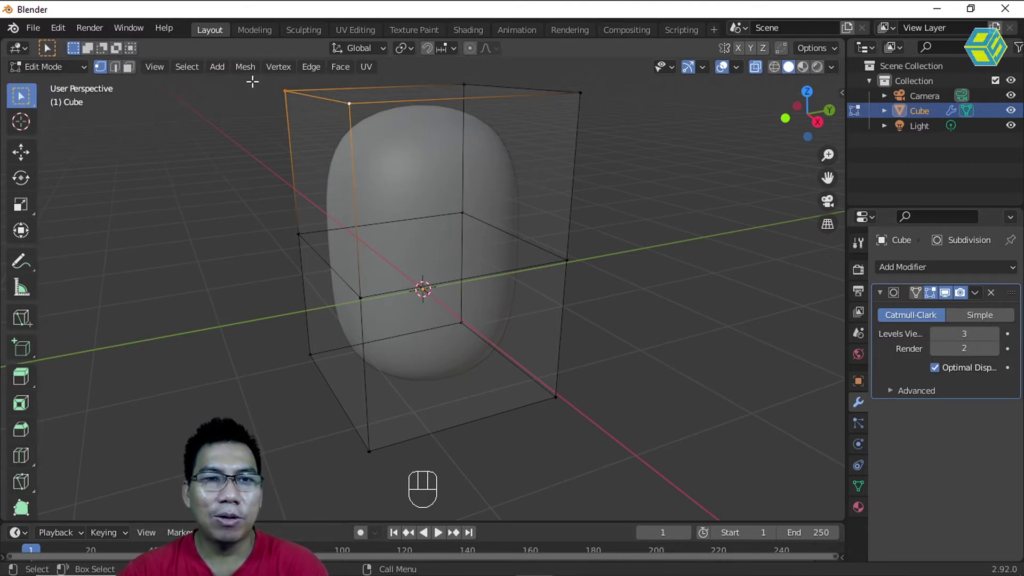
left_click_drag(249, 78, 619, 128)
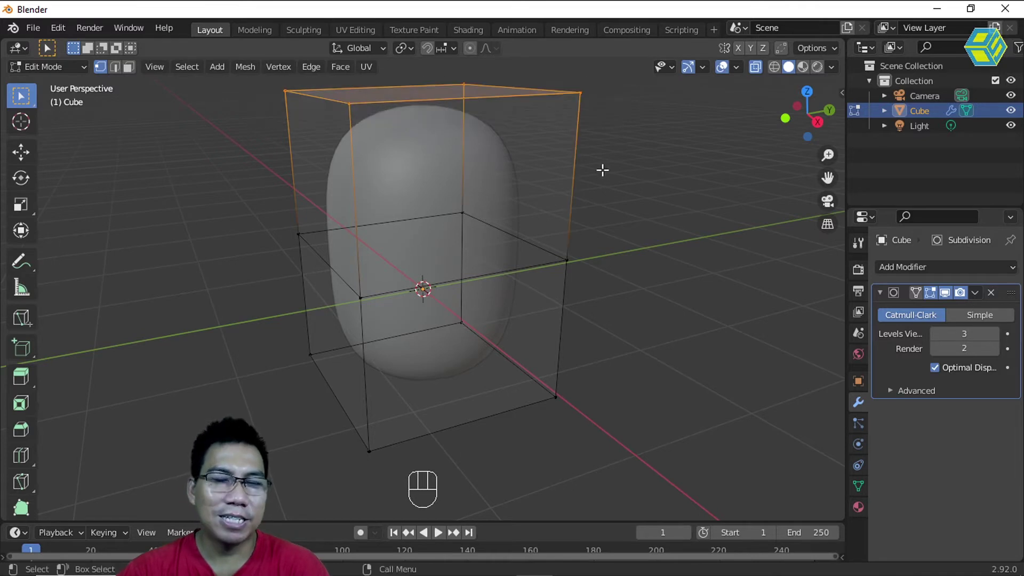
middle_click_drag(646, 213, 638, 270)
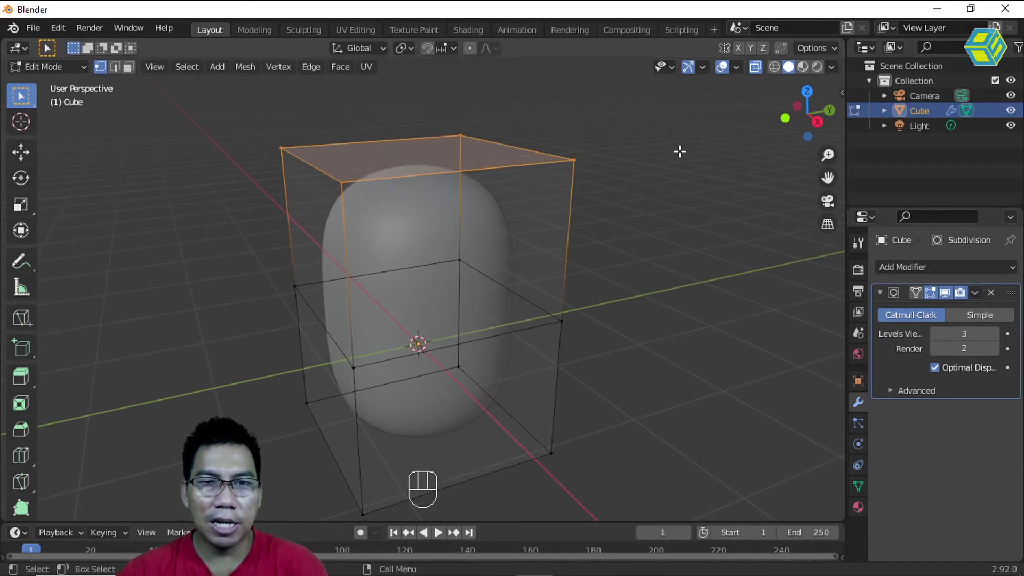
key("s")
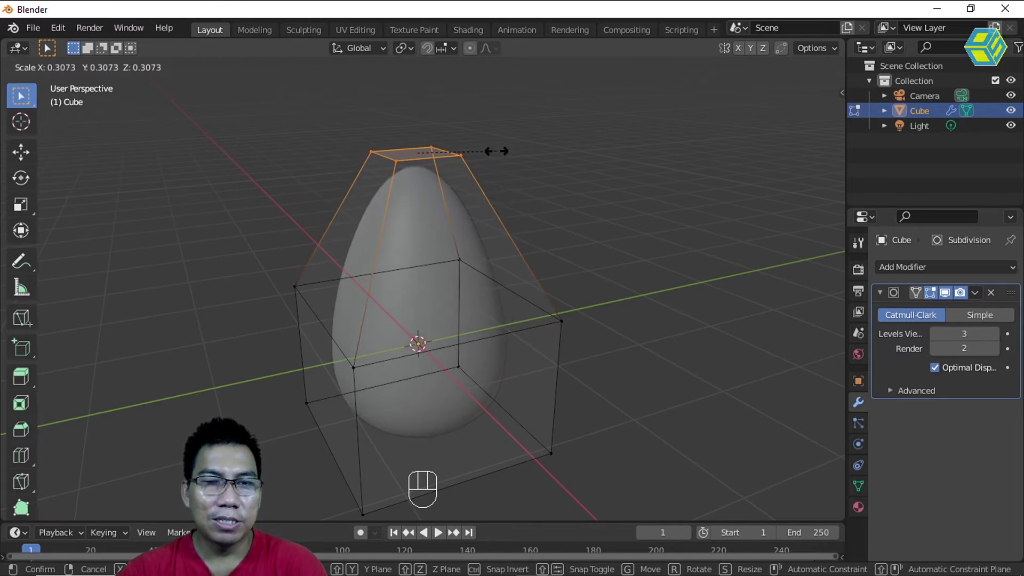
left_click(491, 148)
- Box-select the four bottom vertices of the egg's cage and scale them down uniformly
middle_click_drag(632, 297, 536, 325)
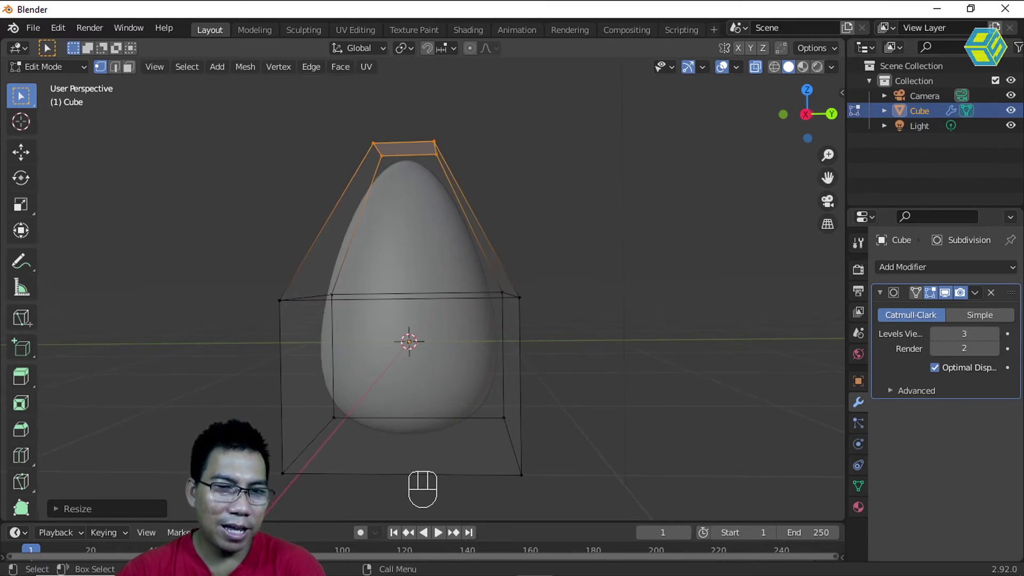
middle_click_drag(459, 455, 534, 442)
middle_click_drag(395, 425, 280, 428)
left_click_drag(233, 396, 632, 493)
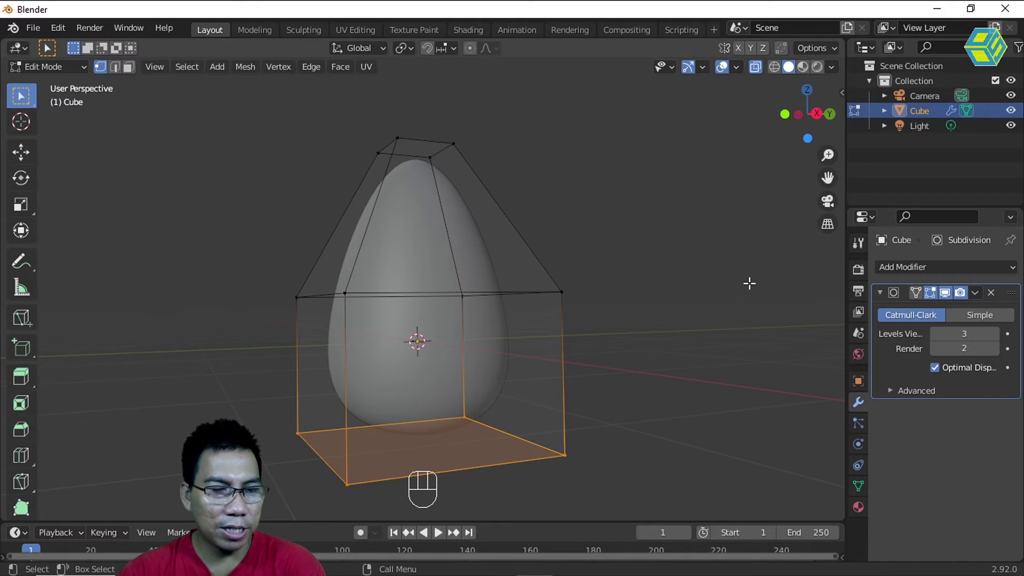
key("s")
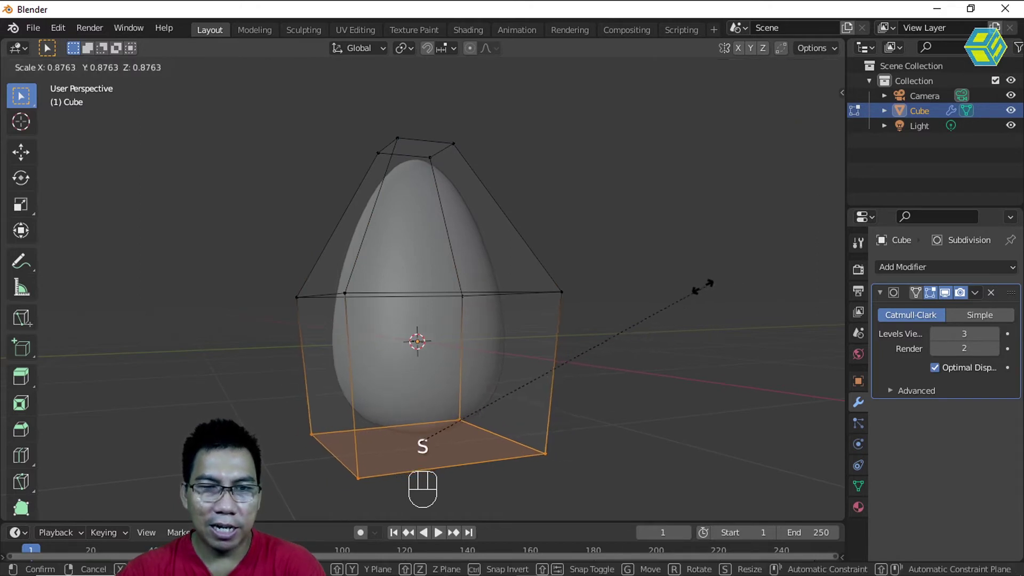
left_click(638, 290)
left_click(693, 348)
- Box-select the four vertices of the cage's middle loop and scale them up uniformly to widen the egg's belly
middle_click_drag(676, 357, 655, 366)
left_click_drag(215, 244, 654, 362)
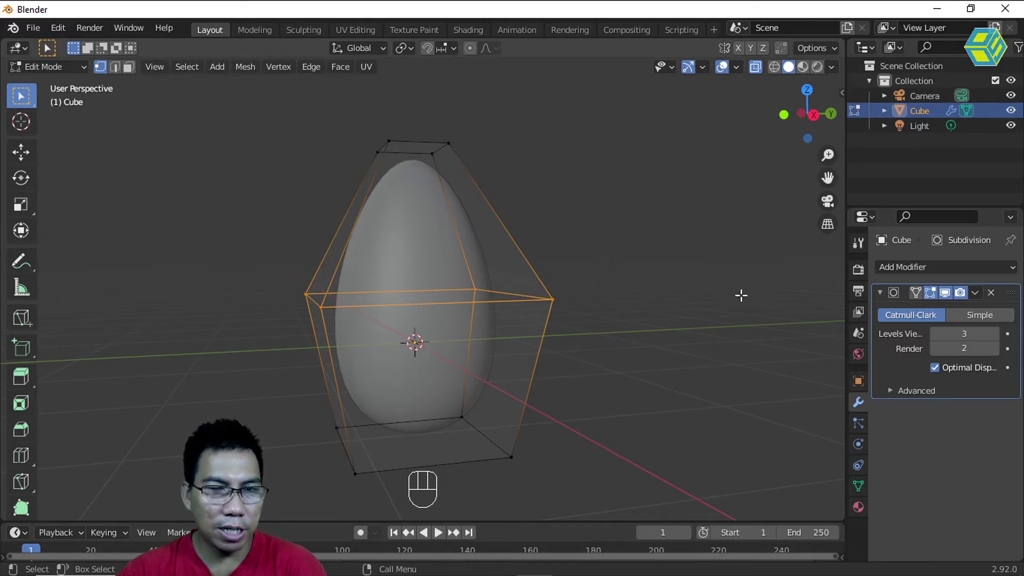
key("s")
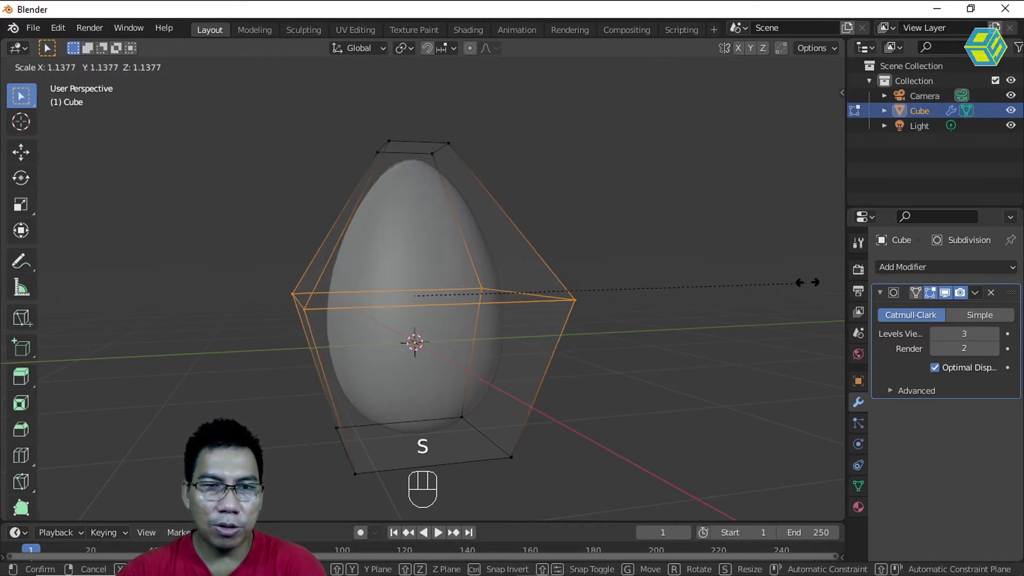
left_click(731, 256)
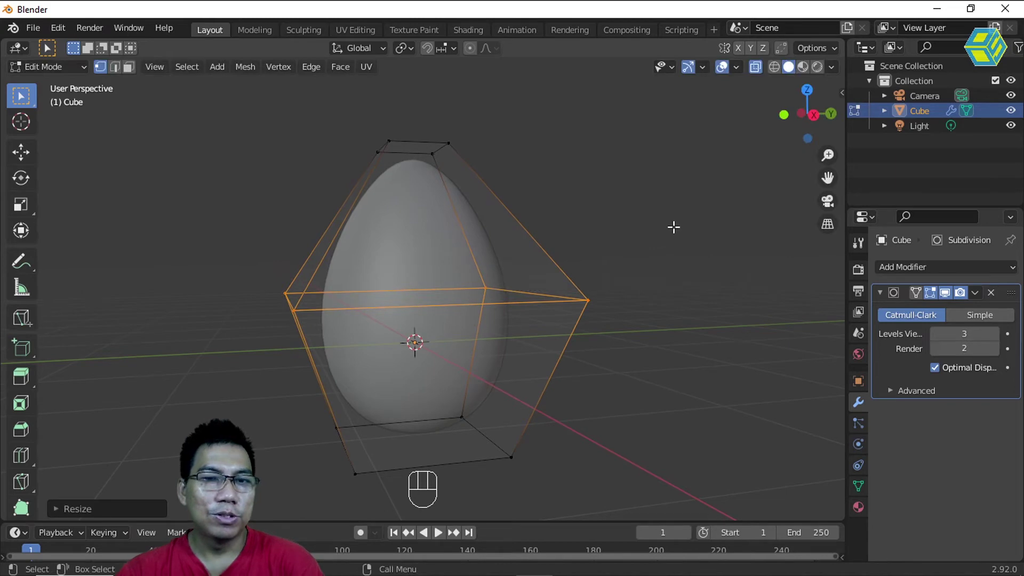
left_click(669, 245)
- Return to Object Mode and move the egg a little over 2 m in the negative Y direction
middle_click_drag(664, 270, 666, 314)
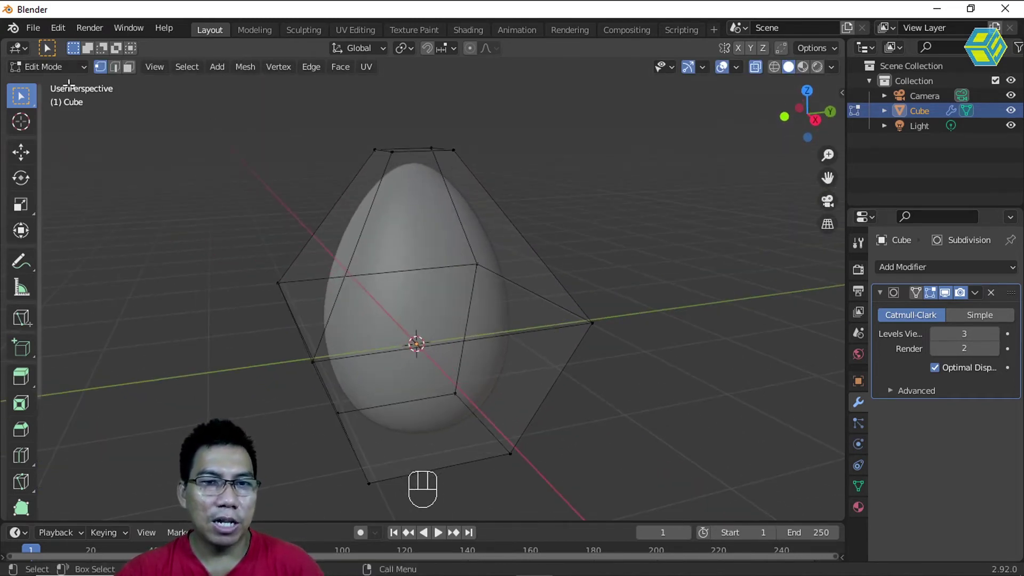
left_click(62, 66)
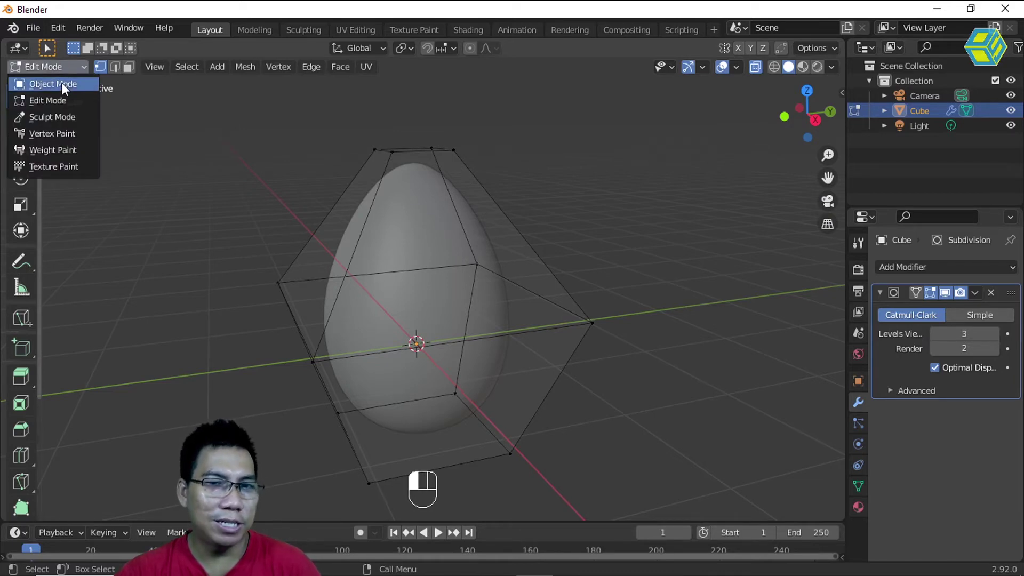
left_click(62, 84)
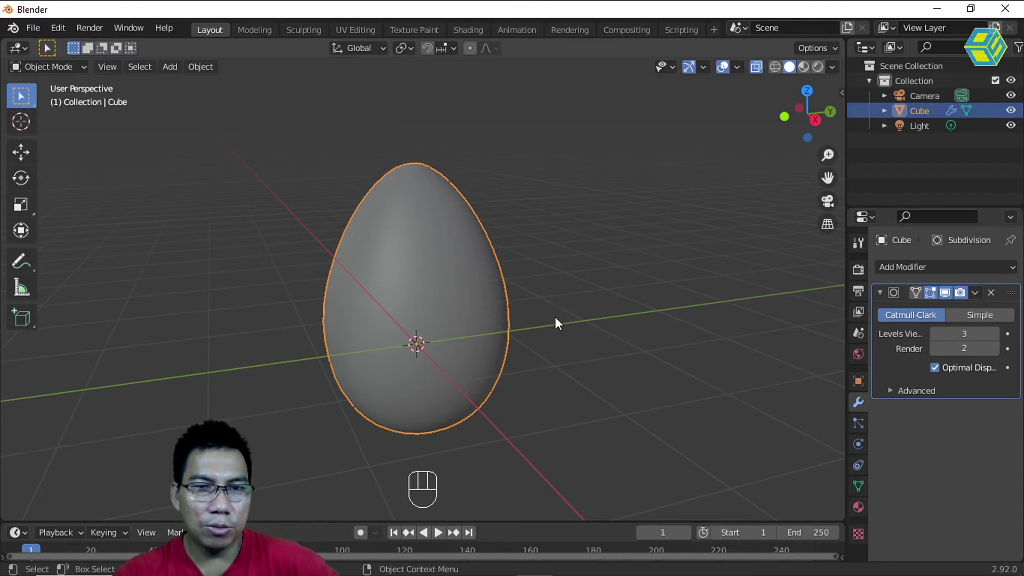
left_click(258, 162)
left_click(447, 276)
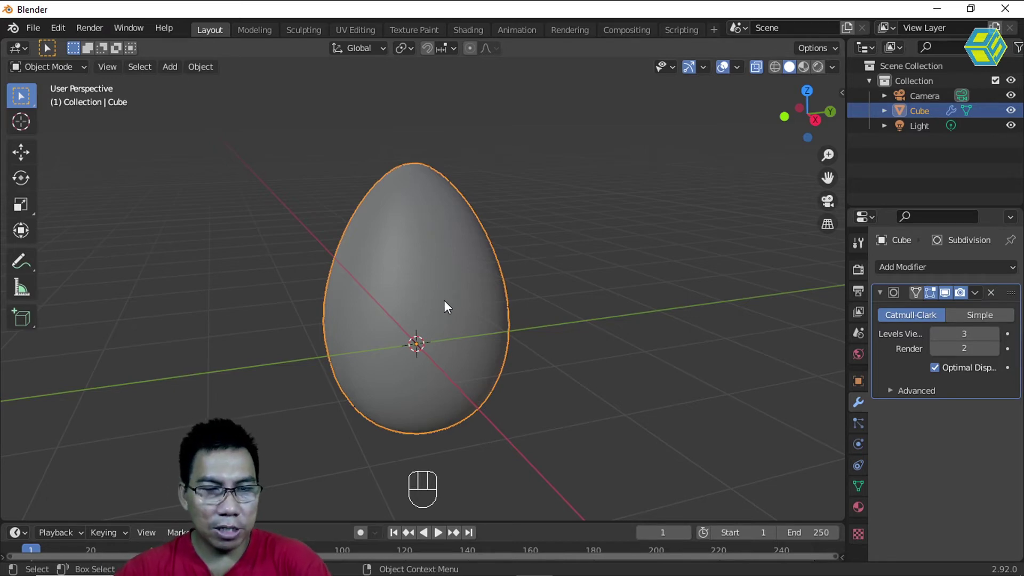
key("g")
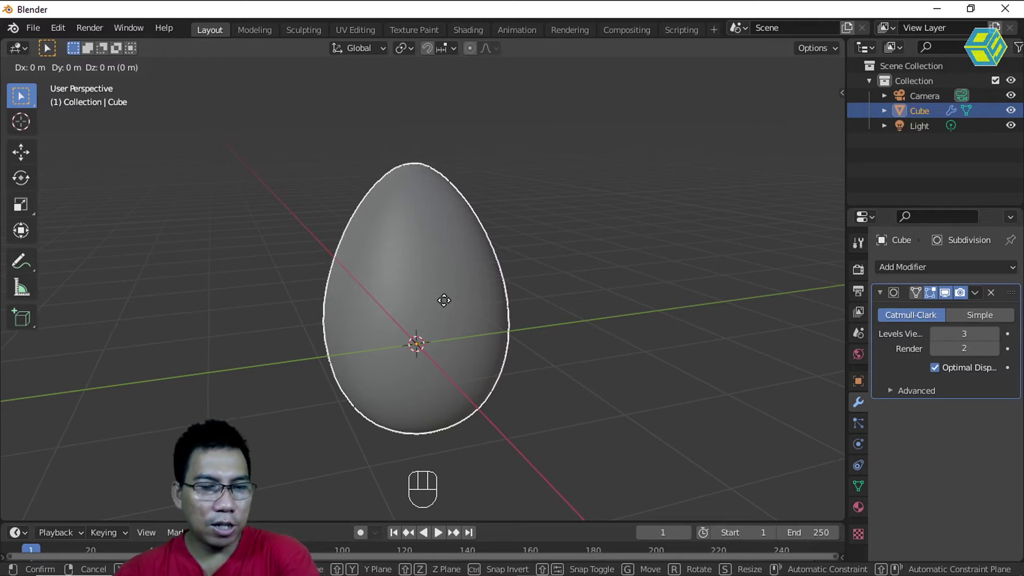
key("y")
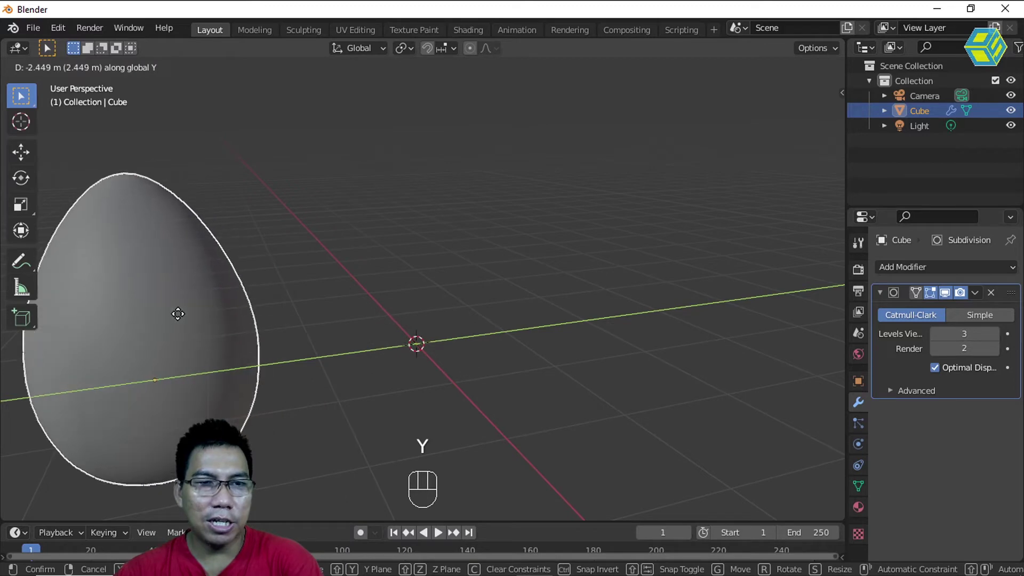
left_click(195, 304)
left_click(445, 335)
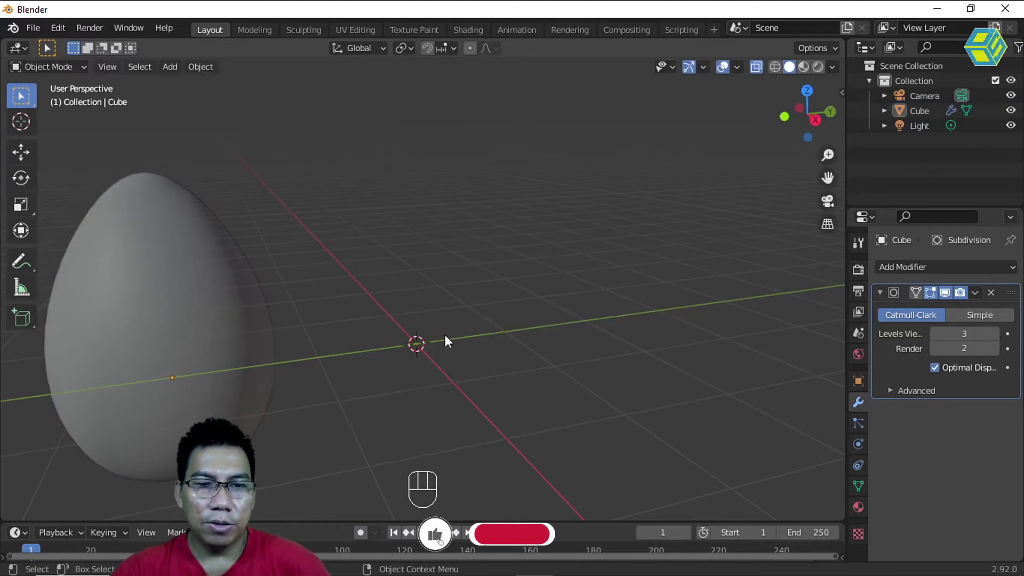
- Add a new cube mesh at the world origin
left_click(170, 66)
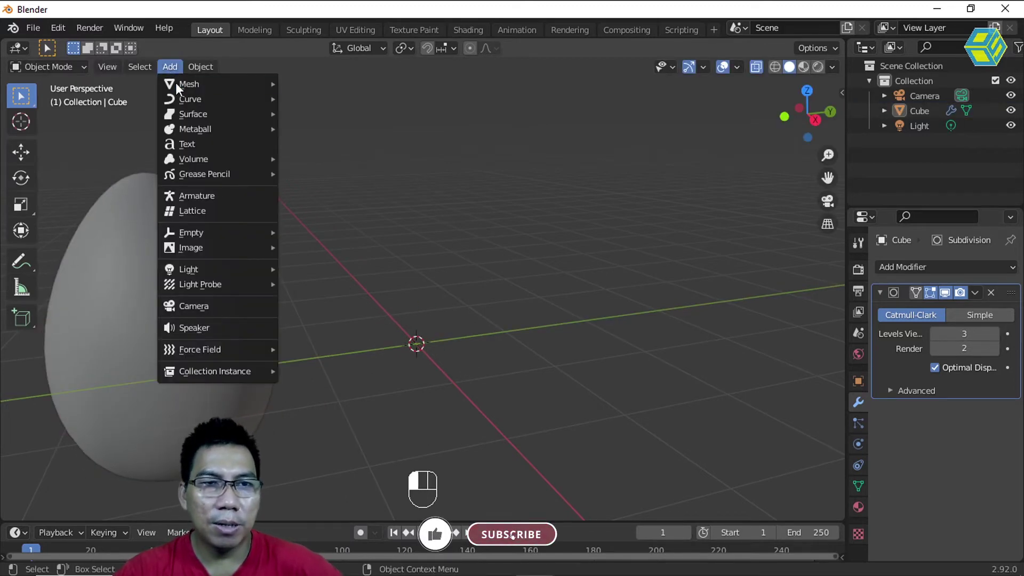
mouse_move(177, 83)
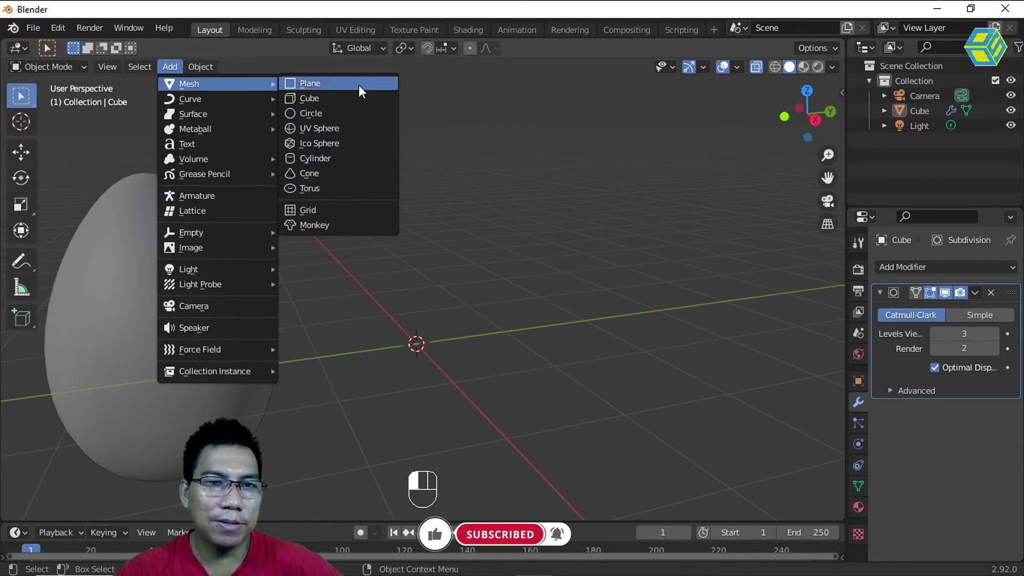
left_click(336, 98)
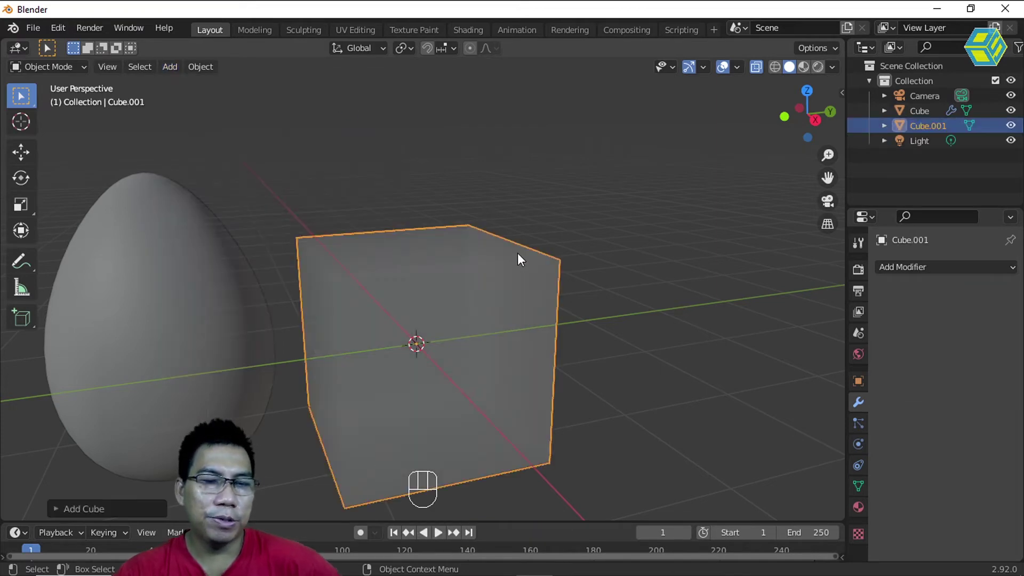
- Move the egg farther along the negative Y axis to leave a clear gap beside the new cube
scroll(484, 283, "down", 5)
mouse_move(467, 331)
middle_mouse_down()
mouse_move(451, 373)
mouse_move(453, 325)
middle_mouse_up()
left_click(339, 295)
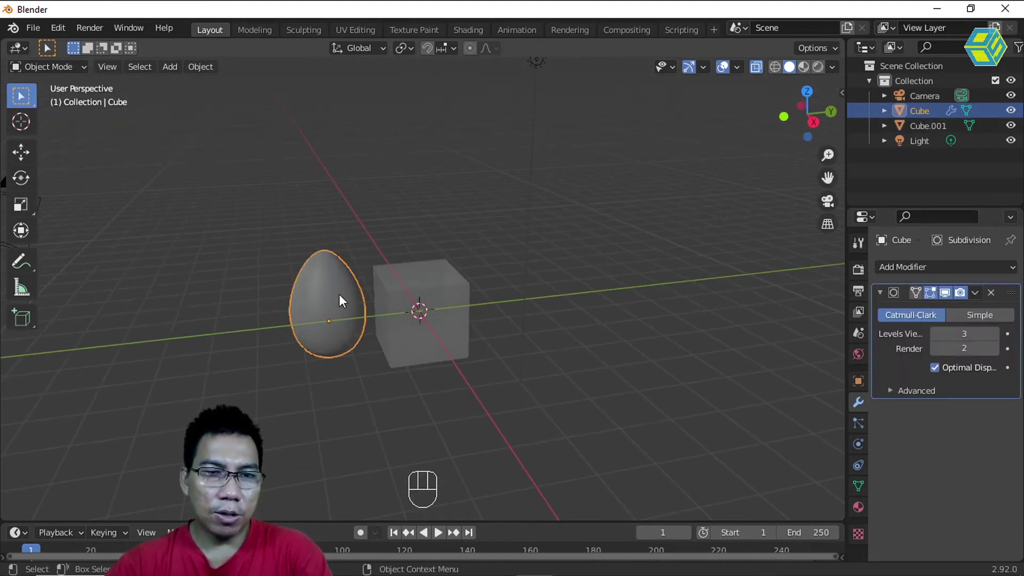
key("g")
key("y")
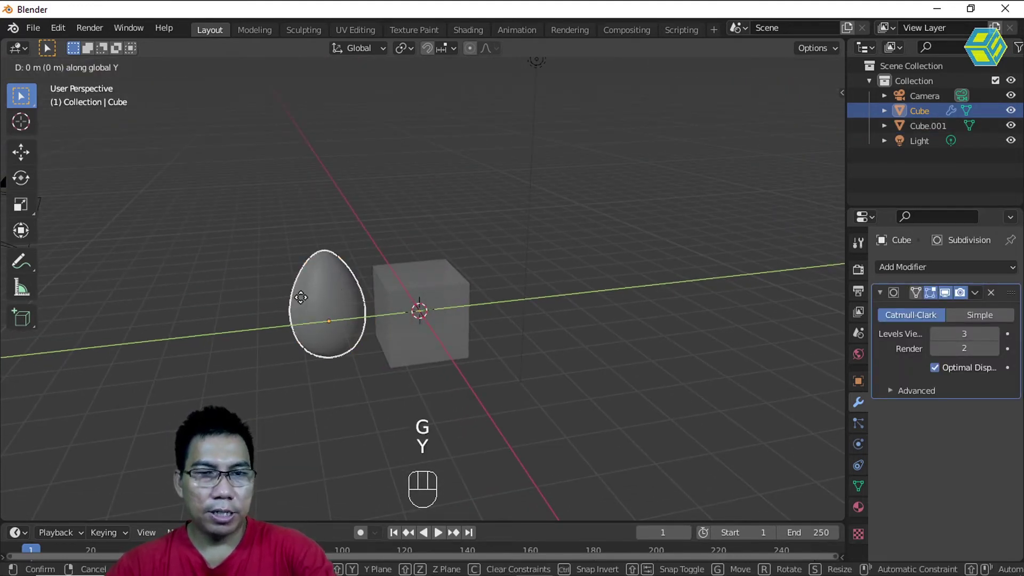
left_click(260, 299)
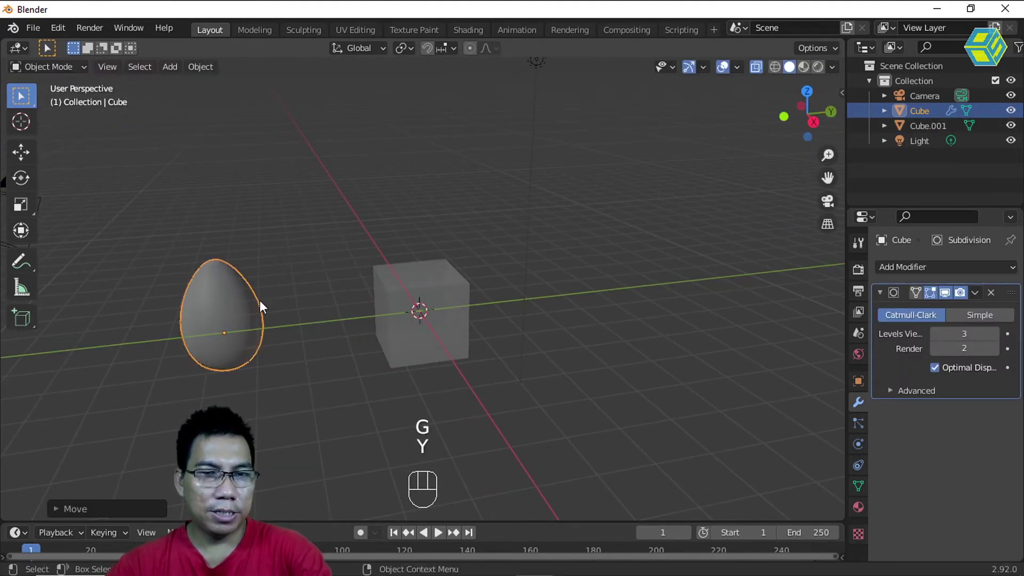
- Enter Edit Mode on the new cube, switch to face selection and deselect all faces
left_click(430, 292)
middle_click_drag(517, 325, 470, 334)
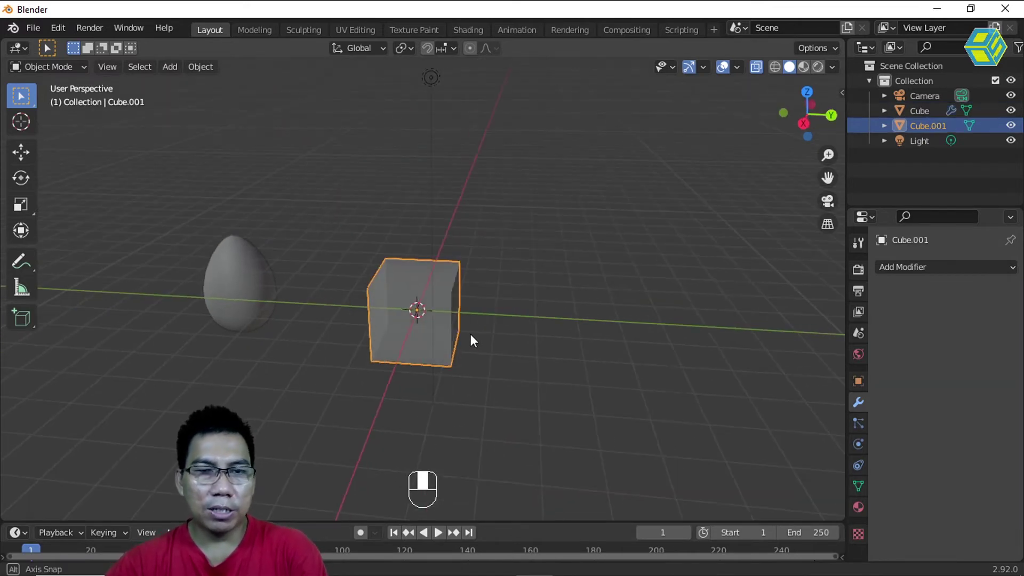
left_click(55, 66)
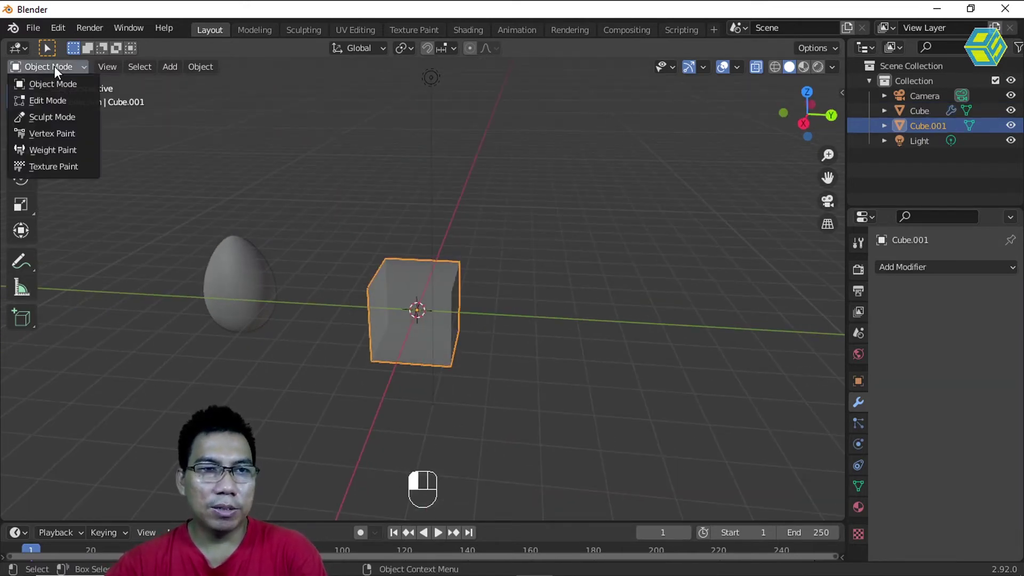
left_click(50, 101)
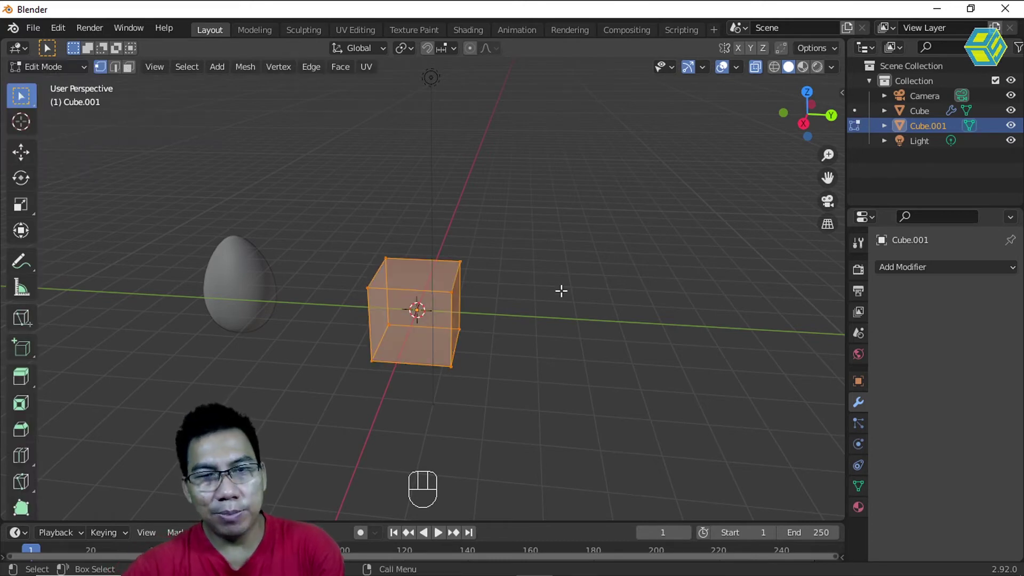
left_click(128, 67)
left_click(568, 298)
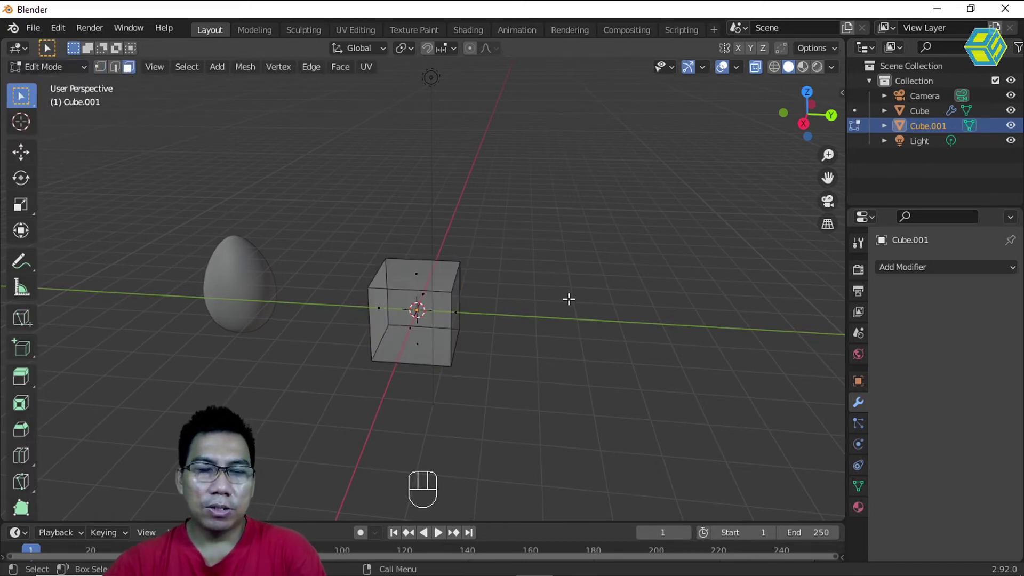
middle_click_drag(567, 312, 539, 318)
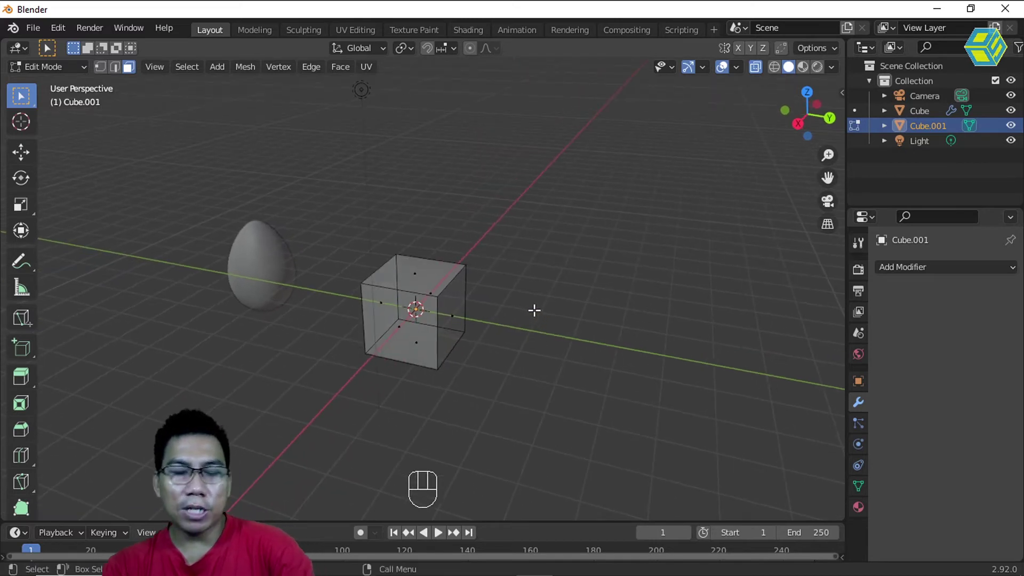
- Select the cube's positive-Y end face and move it about 7 m along Y to form a long box
left_click(452, 315)
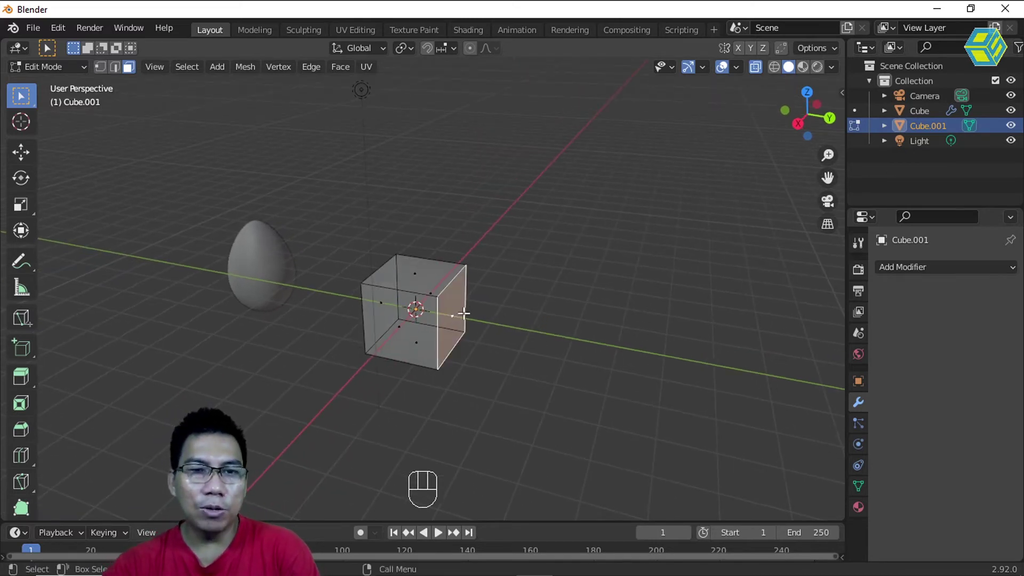
scroll(519, 331, "down", 1)
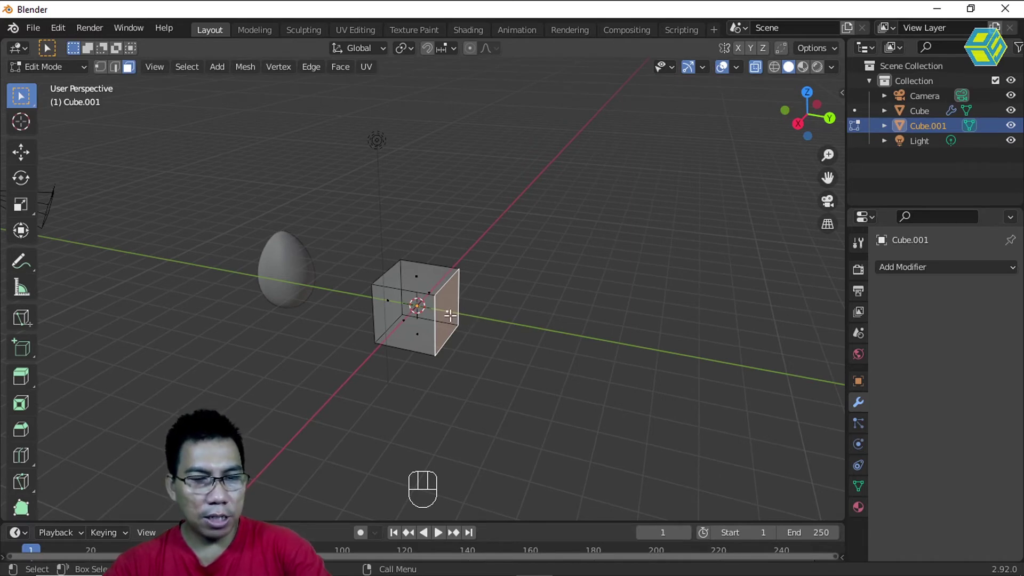
key("g")
key("y")
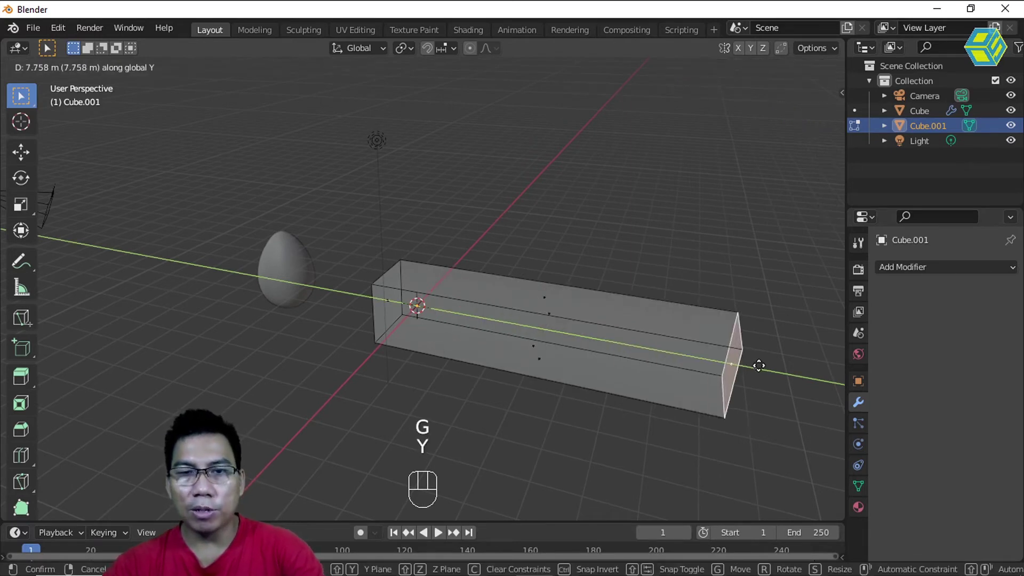
left_click(715, 347)
- Add three crosswise loop cuts along the long box, one at the middle and one in each half, and return to the selection tool
middle_click_drag(646, 379, 704, 379)
scroll(586, 354, "up", 1)
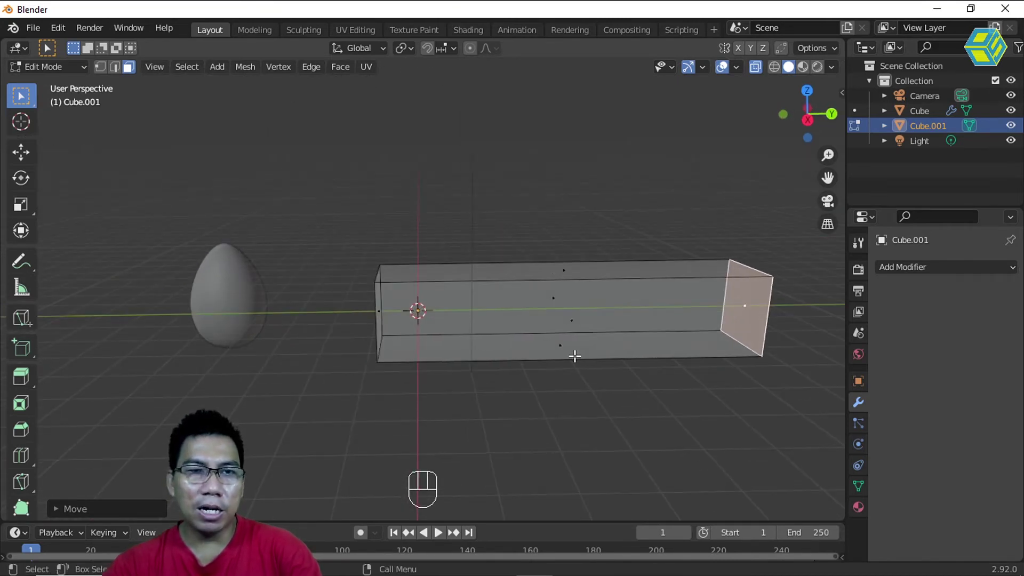
scroll(574, 356, "up", 1)
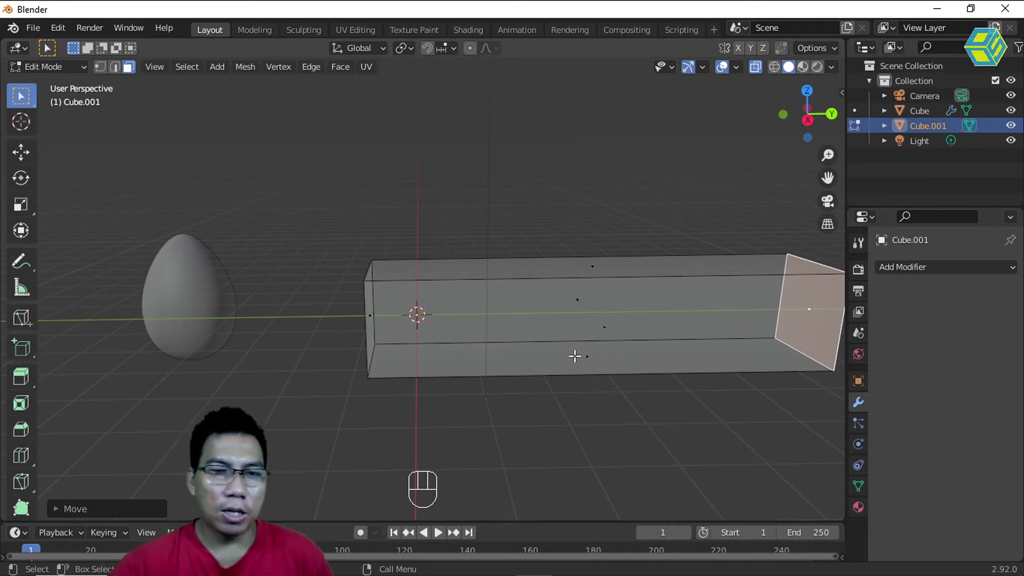
middle_click_drag(433, 351, 133, 343)
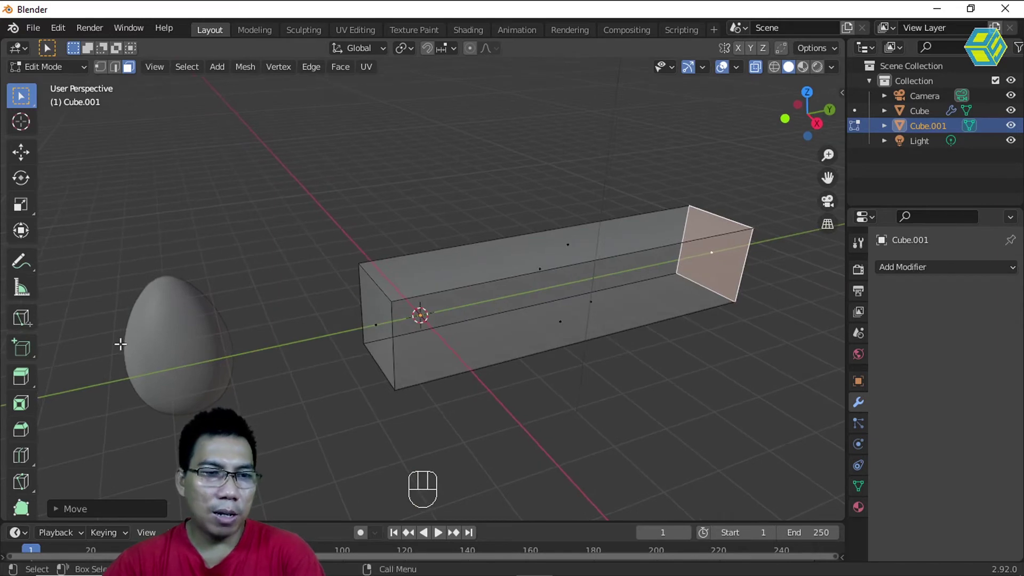
left_click(20, 458)
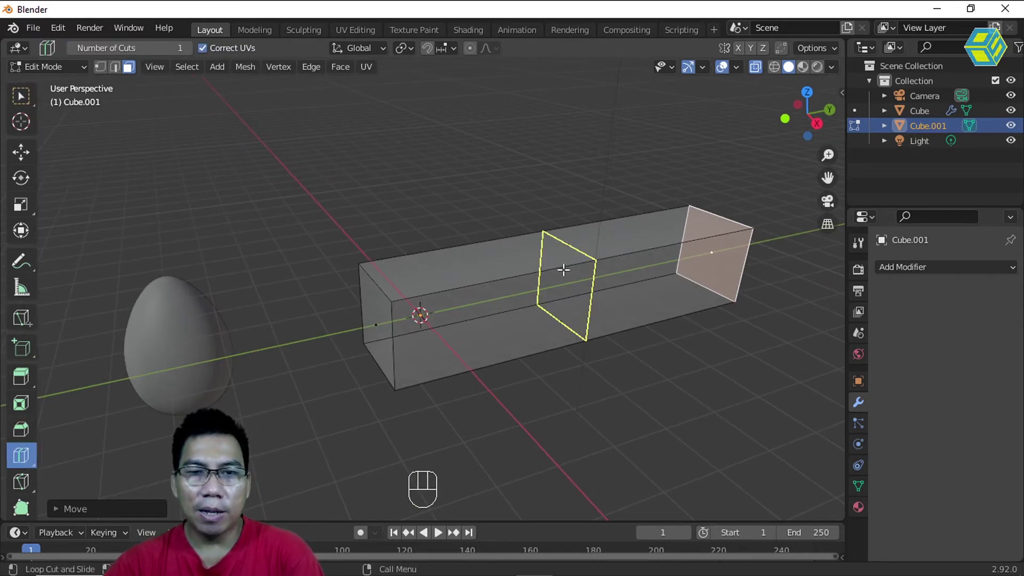
left_click(593, 259)
left_click(516, 274)
left_click(653, 255)
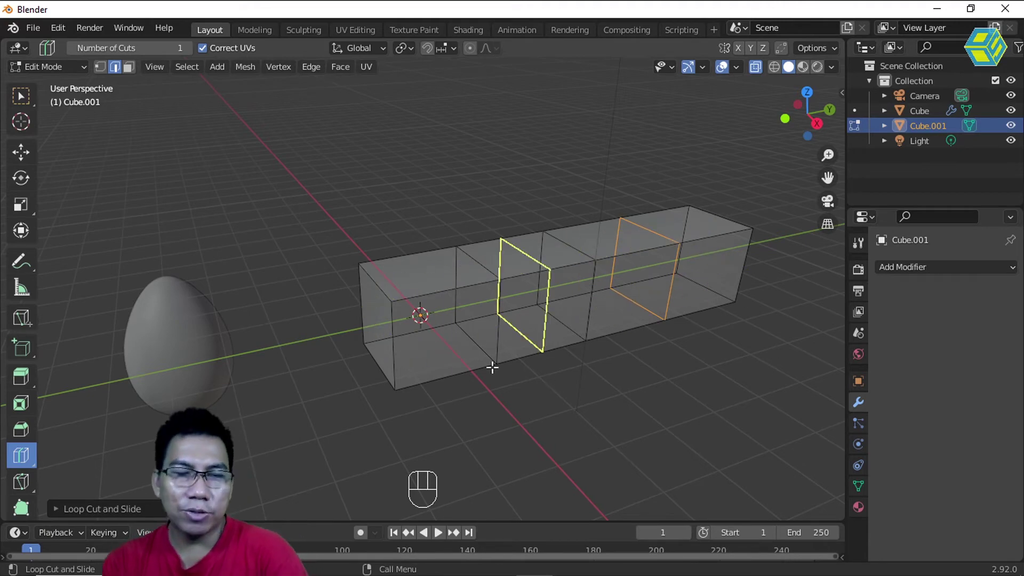
left_click(25, 97)
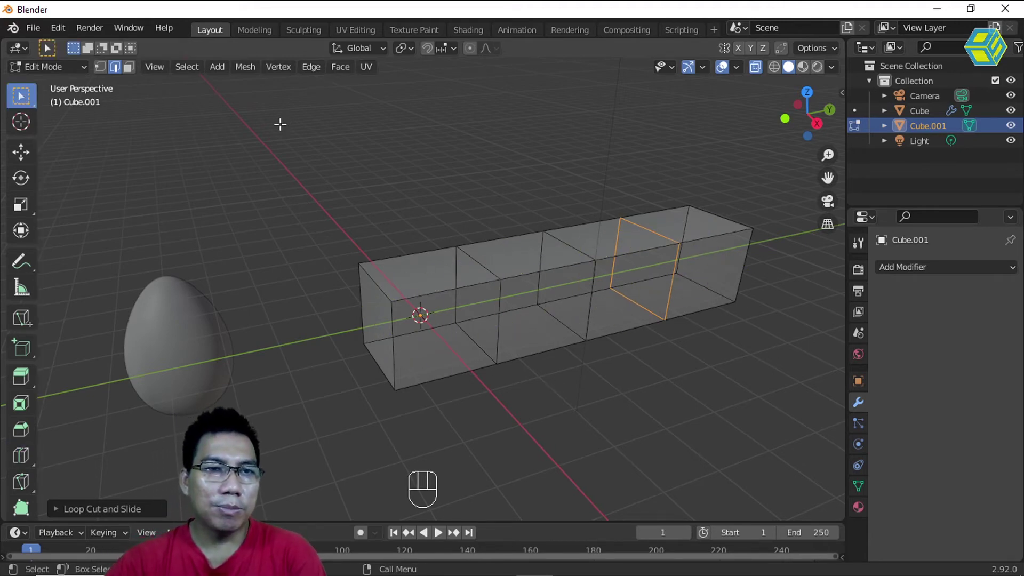
- Add a Subdivision Surface modifier to the long box
left_click(920, 266)
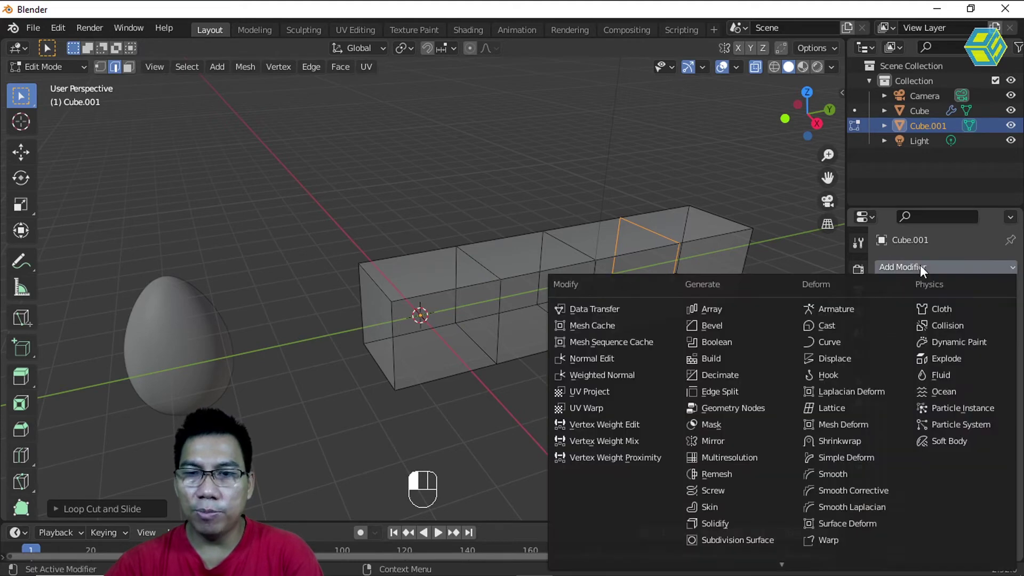
left_click(737, 539)
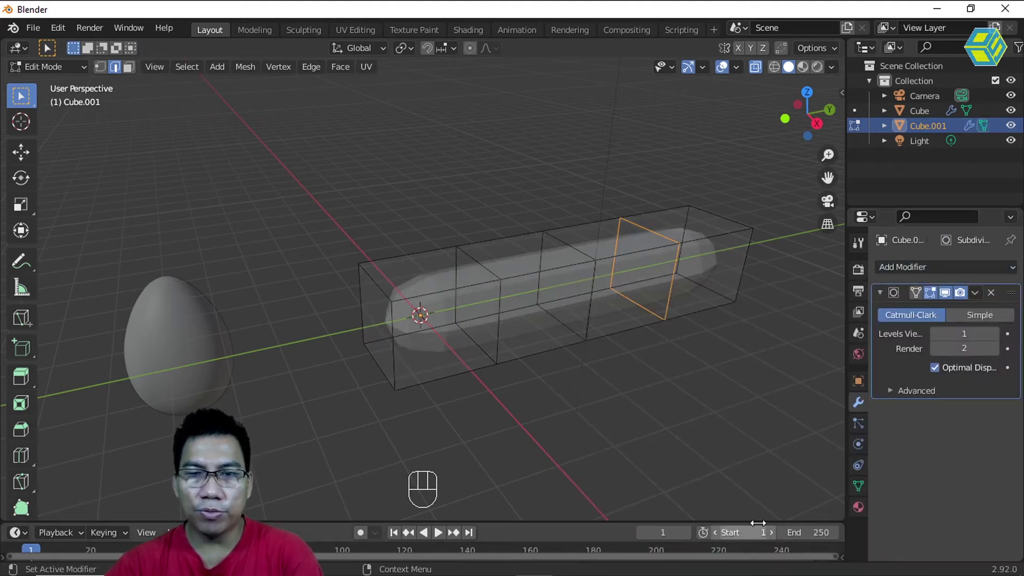
- Set the long box's Subdivision Surface viewport level to 3
left_click(995, 332)
left_click(995, 332)
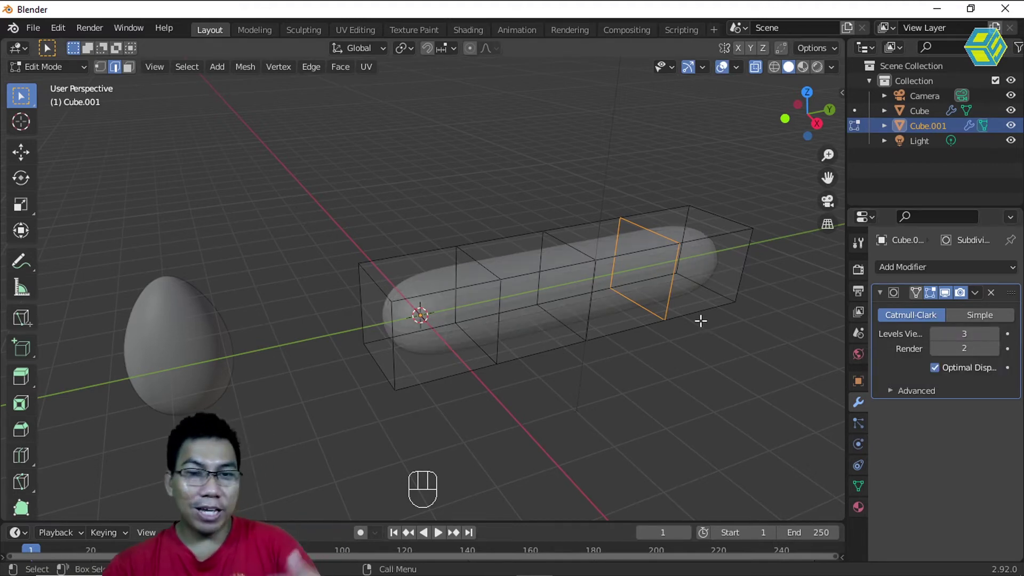
middle_click_drag(645, 355, 602, 360)
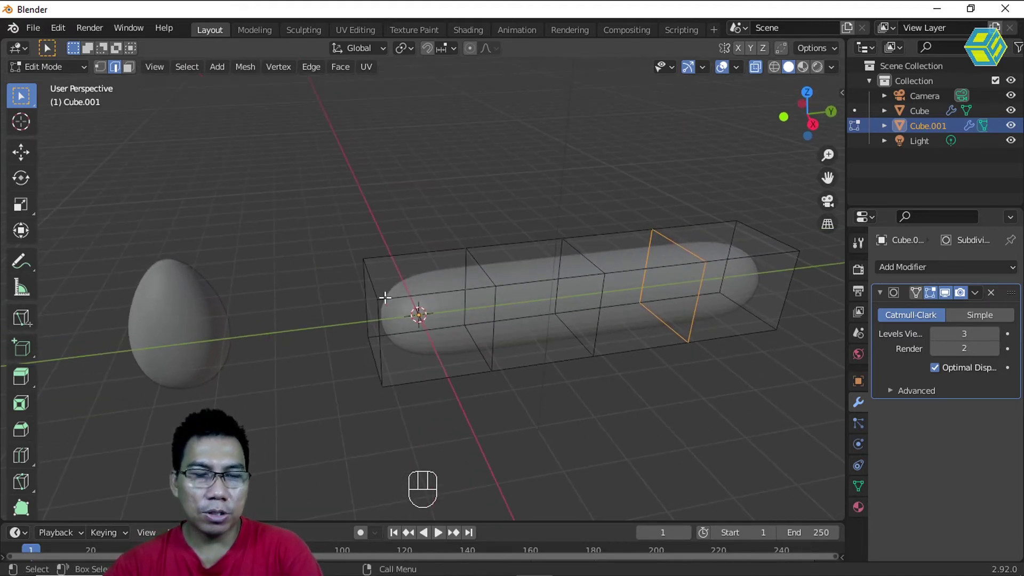
- Select the long box's negative-Y end face, scale it down to less than half its size, and switch to vertex selection
middle_click_drag(369, 314, 375, 315)
left_click(376, 319)
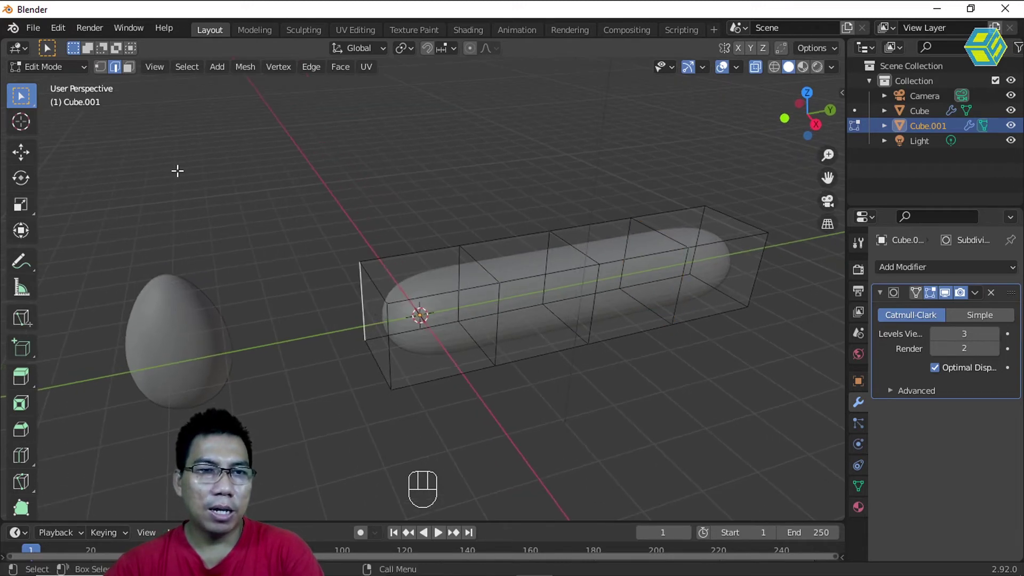
left_click(99, 67)
left_click(129, 67)
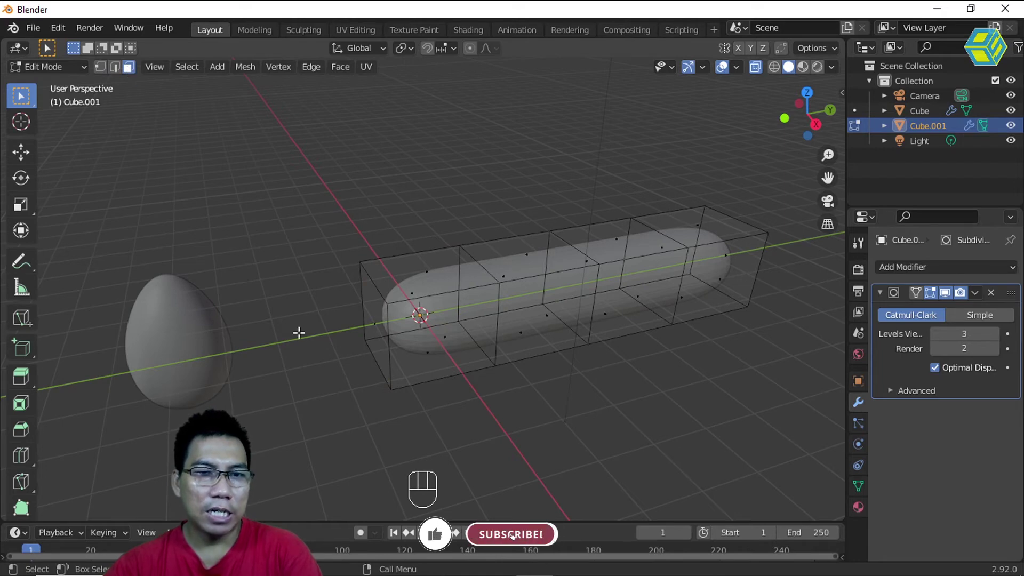
left_click(374, 321)
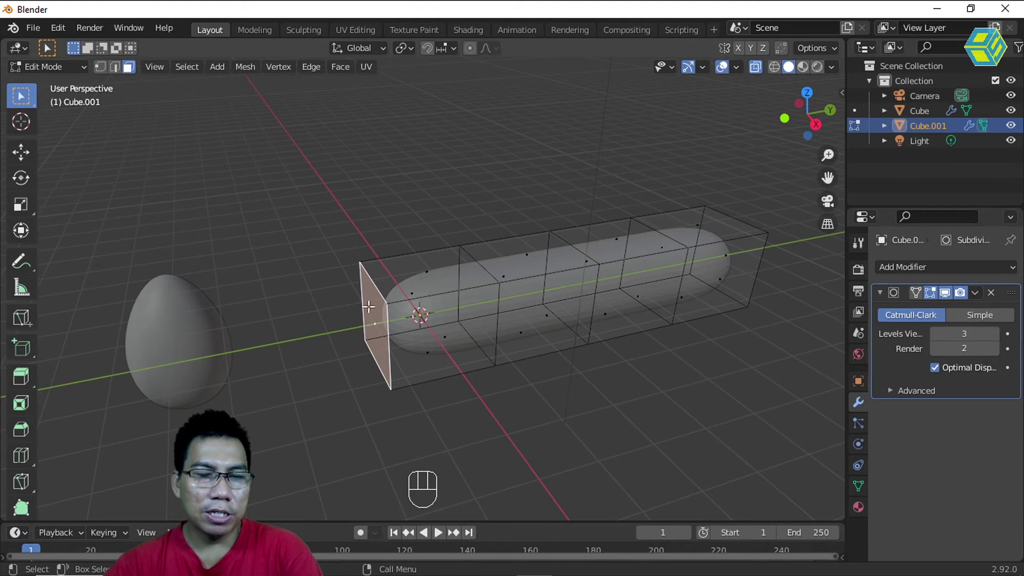
key("s")
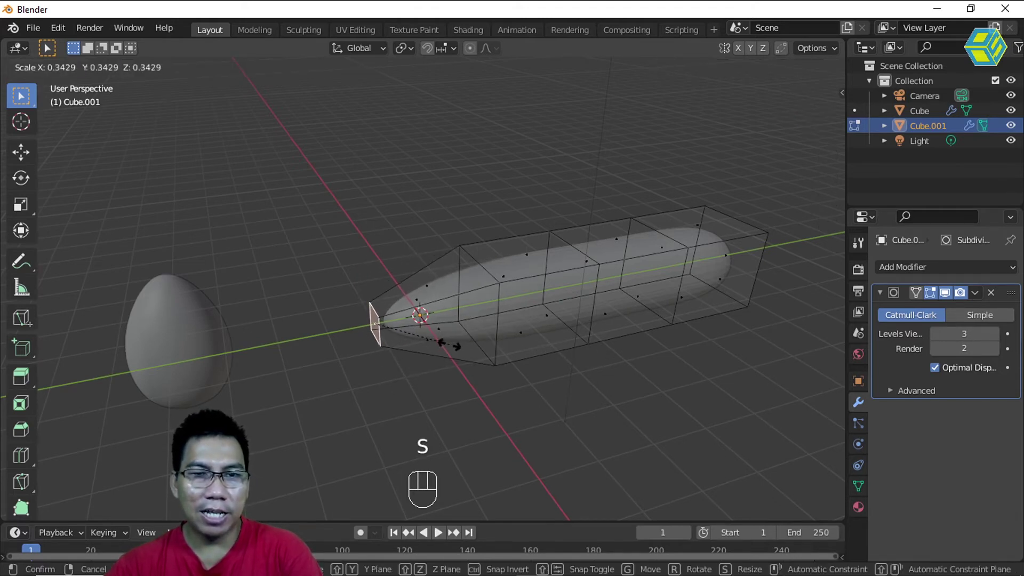
left_click(468, 339)
middle_click_drag(638, 354, 629, 321)
middle_click_drag(642, 368, 629, 395)
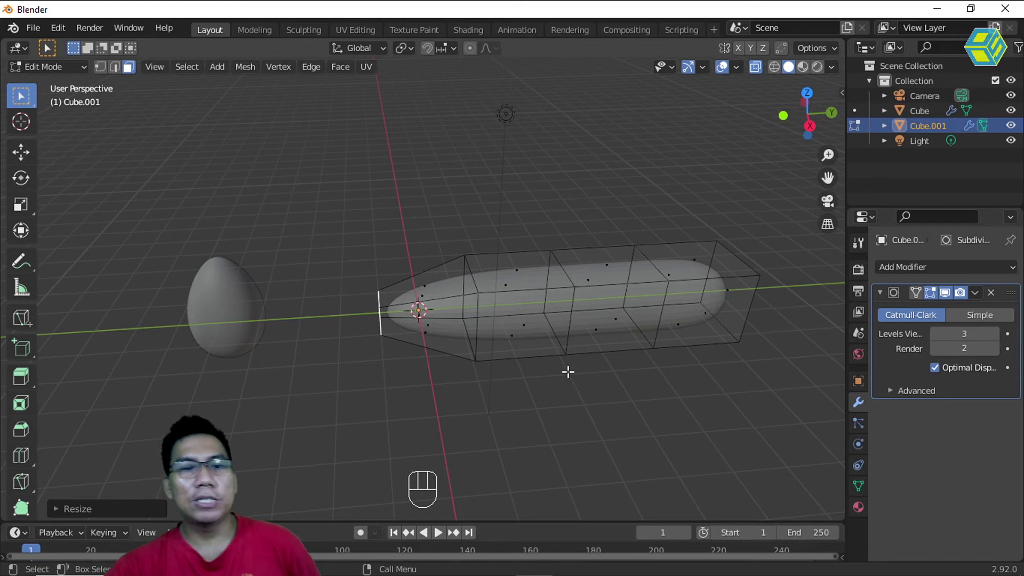
scroll(520, 374, "up", 1)
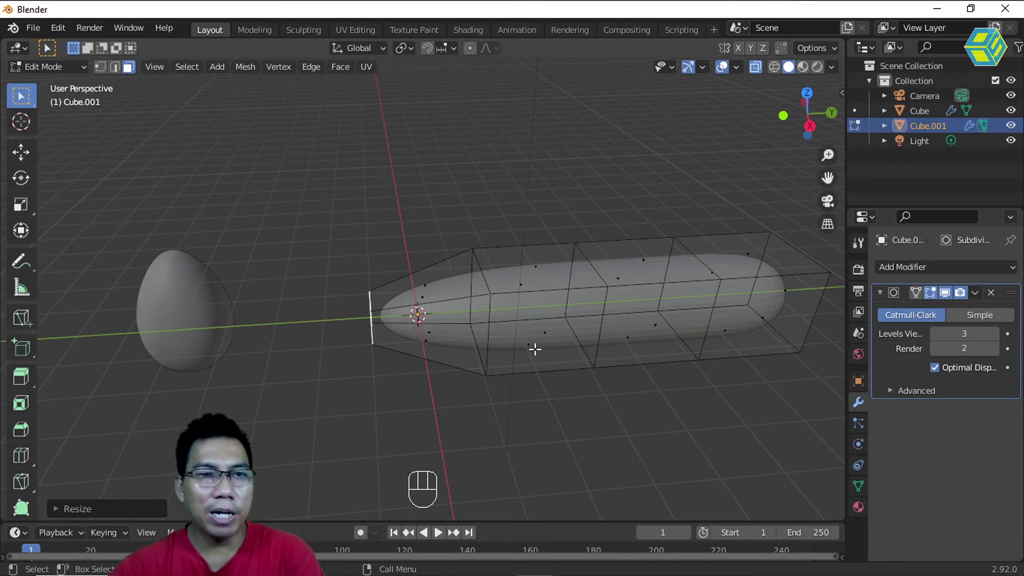
left_click(97, 67)
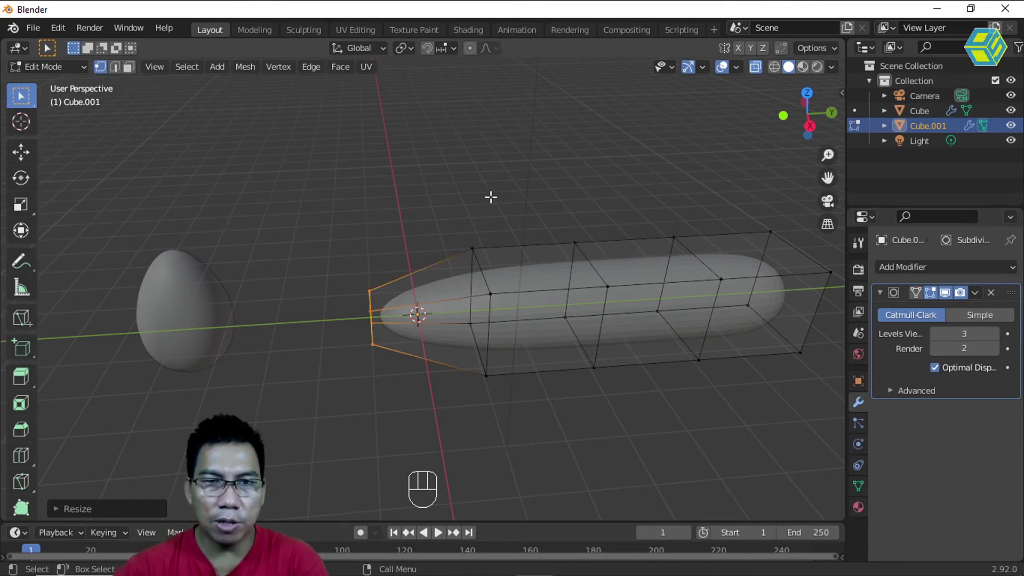
left_click(489, 294, "alt")
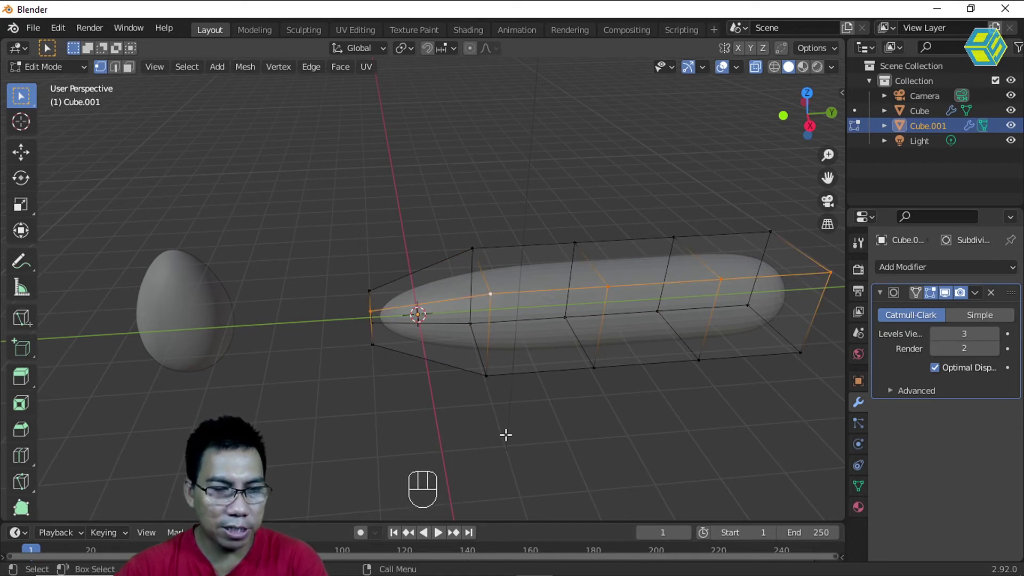
left_click(487, 376, "alt")
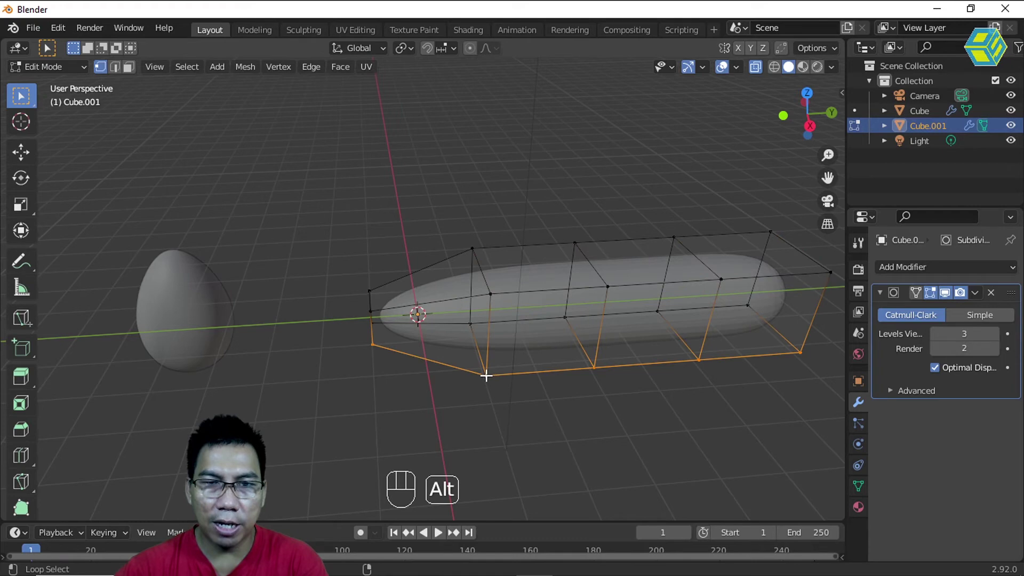
left_click_drag(441, 216, 529, 415)
left_click_drag(535, 221, 642, 395)
left_click_drag(650, 200, 736, 392)
left_click_drag(452, 231, 530, 405)
- Box-select the vertices of the three middle loops, move them about 0.5 m down along Z, and deselect them
middle_click_drag(511, 398, 518, 365)
left_click_drag(450, 215, 764, 427)
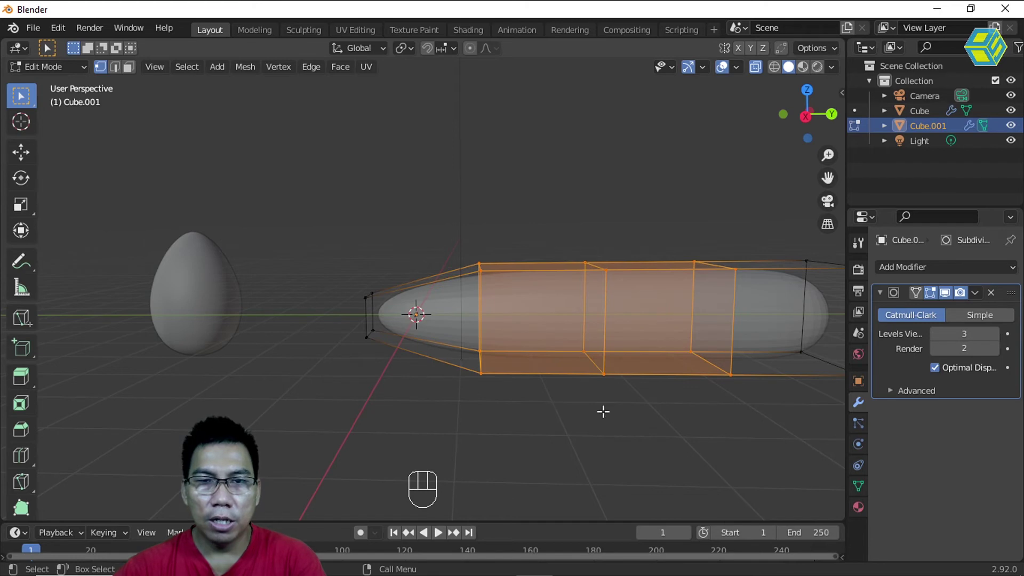
key("g")
key("z")
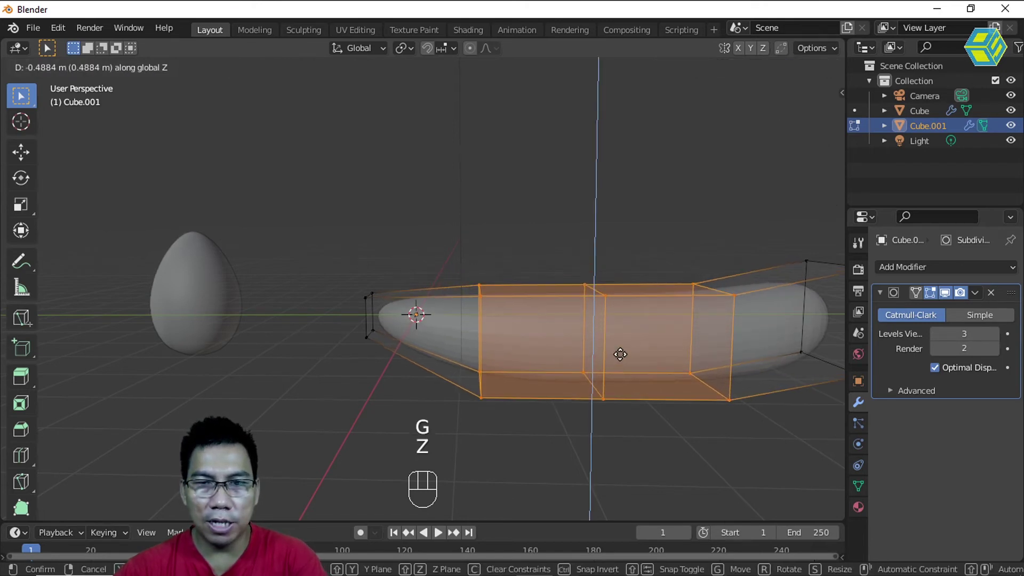
left_click(620, 355)
left_click(657, 442)
middle_click_drag(721, 449, 716, 402)
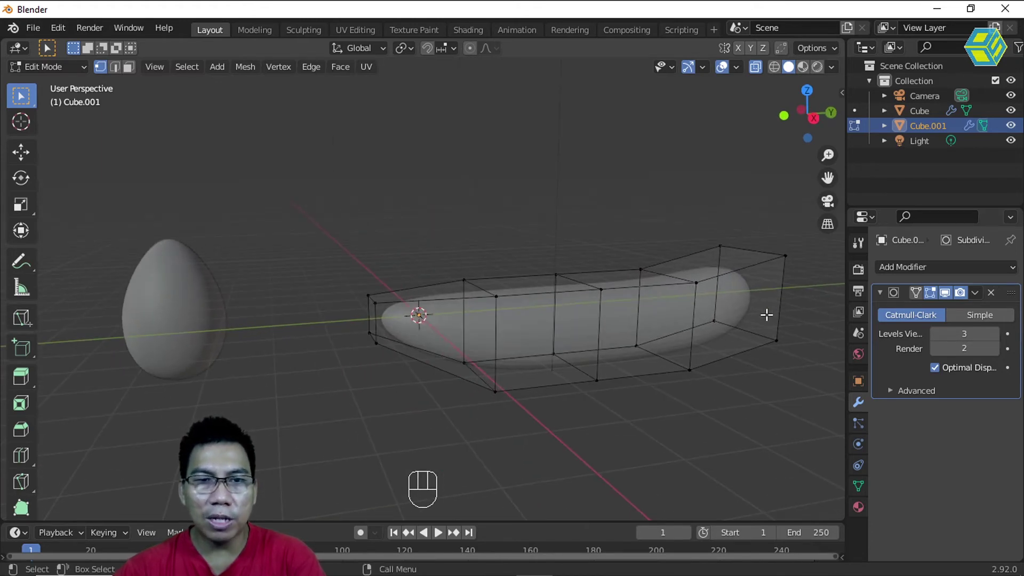
- Switch to face selection, select the positive-Y end face and extrude it a short distance outward along its normal
middle_click_drag(730, 351, 447, 389, "shift")
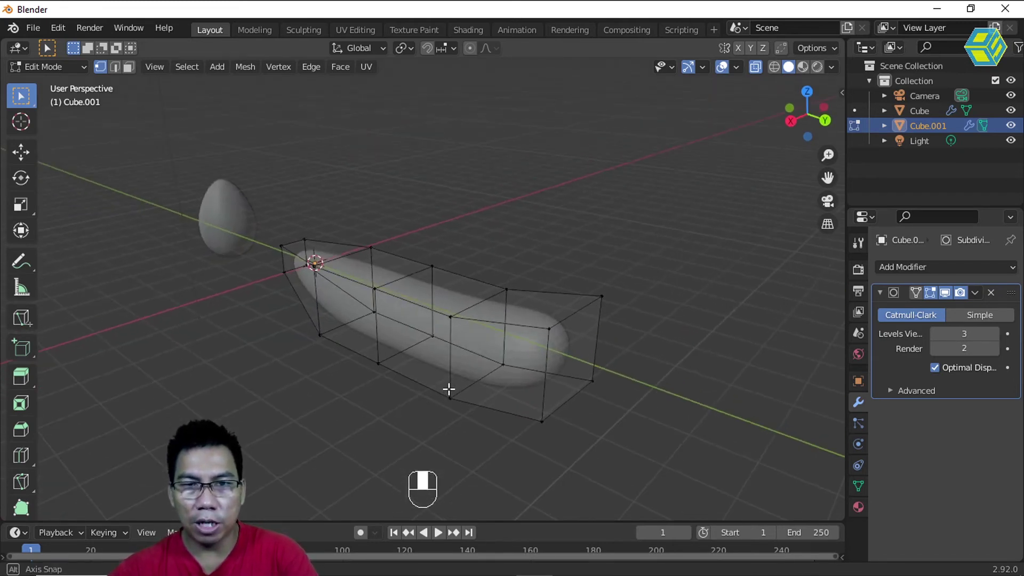
left_click(574, 359)
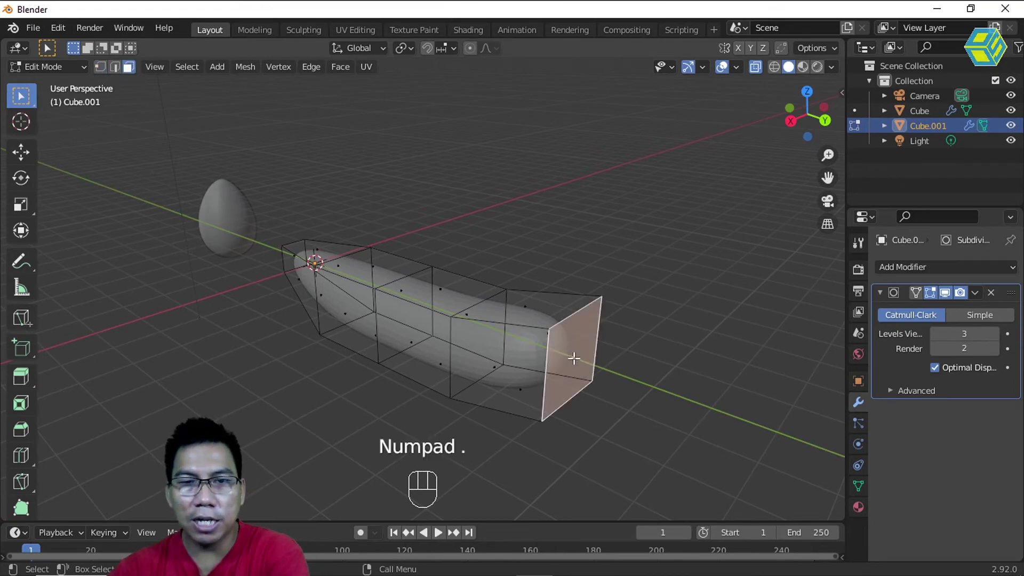
scroll(498, 345, "down", 2)
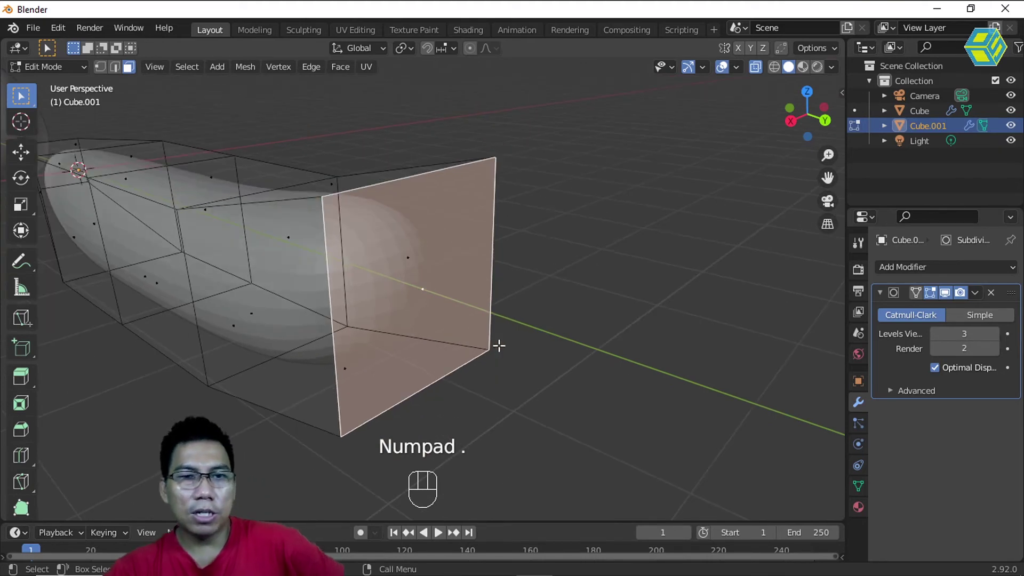
scroll(495, 348, "down", 1)
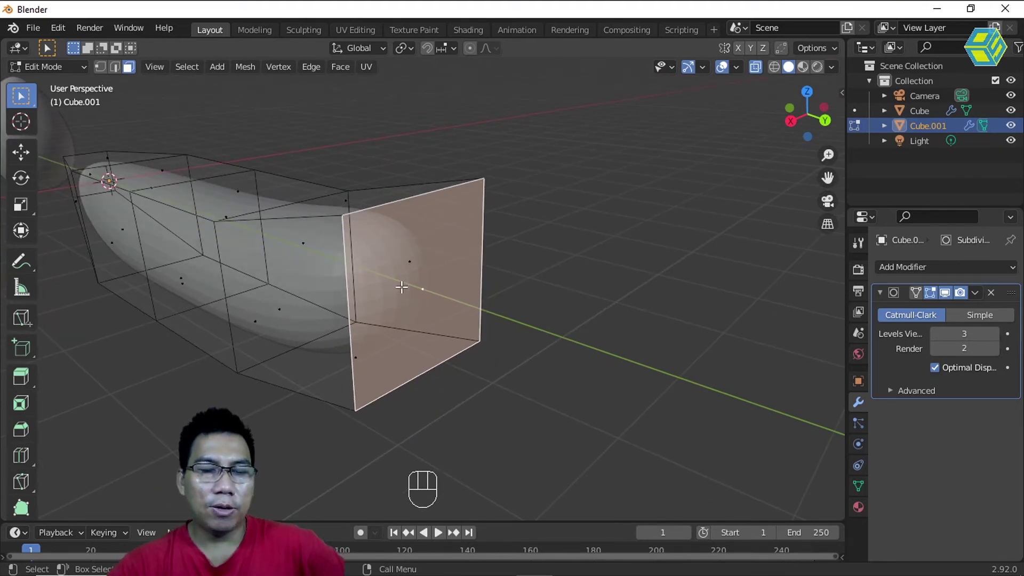
scroll(414, 287, "down", 1)
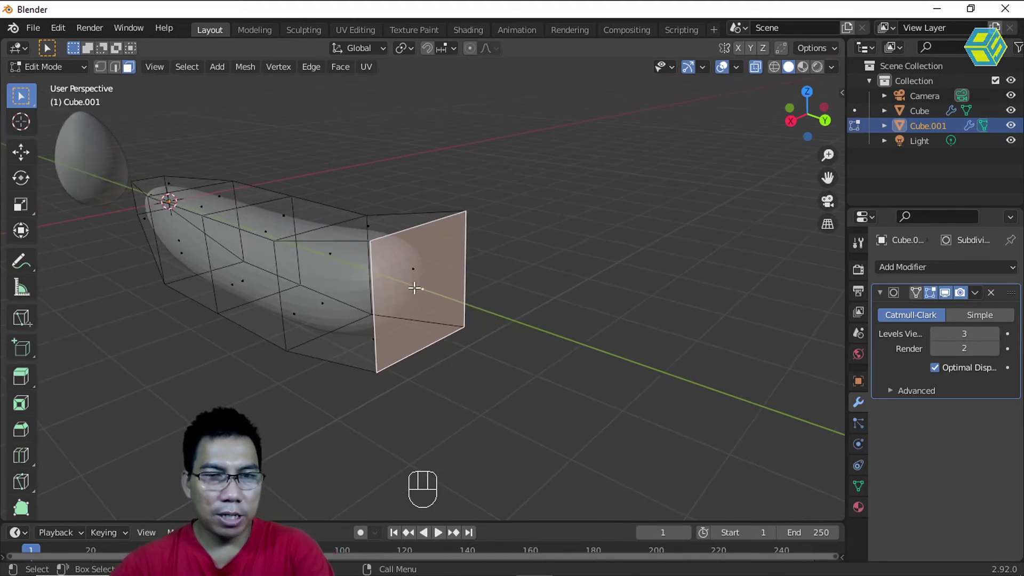
left_click(22, 376)
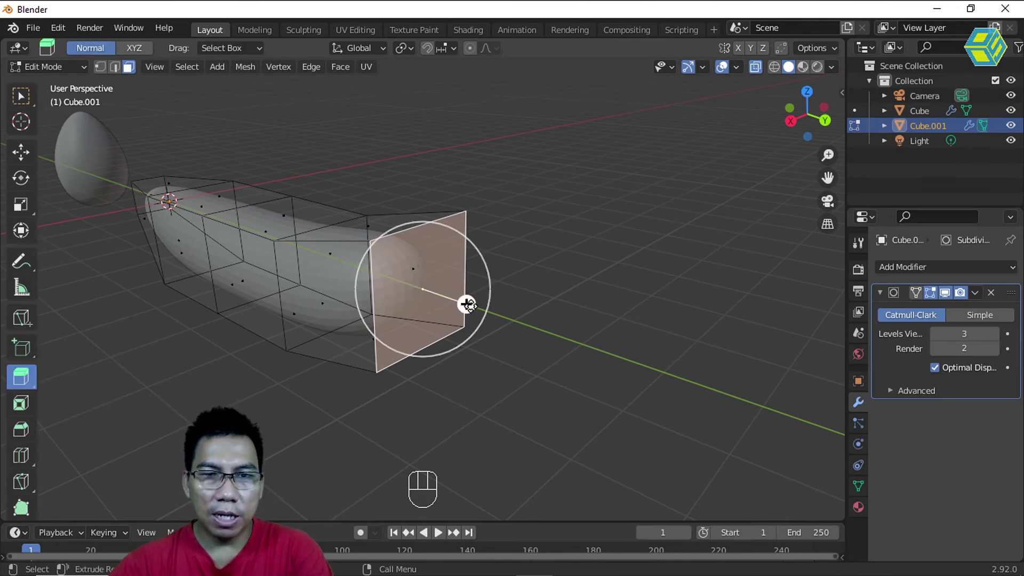
left_click_drag(466, 304, 511, 316)
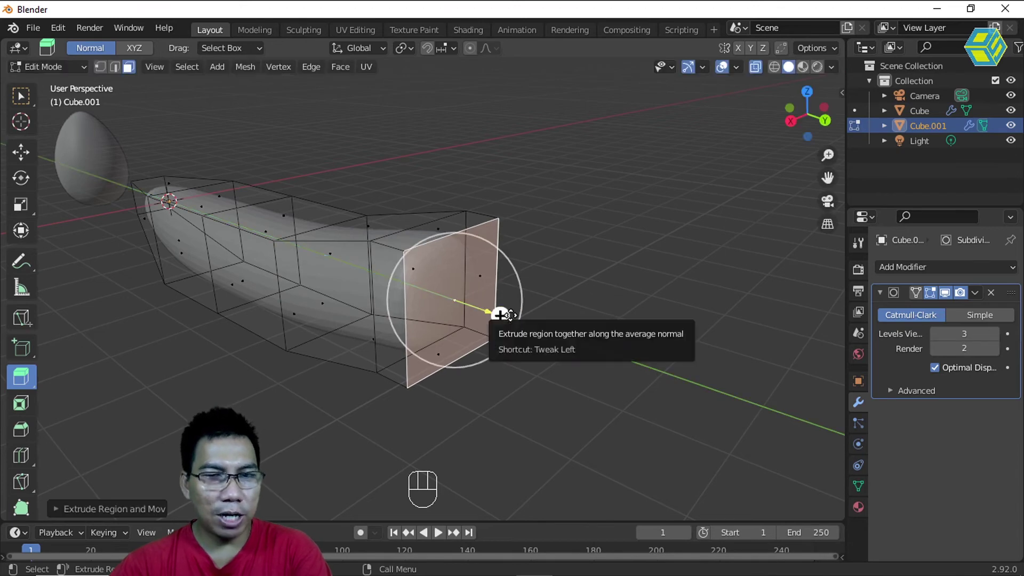
- Scale the extruded end face to about 0.37 and move it slightly back along Y toward the body
key("s")
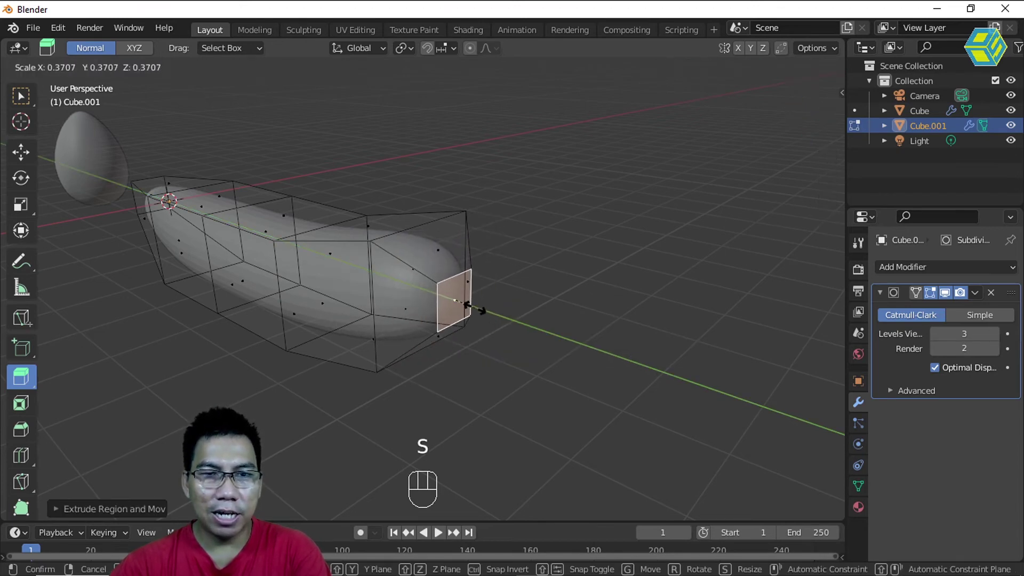
left_click(467, 305)
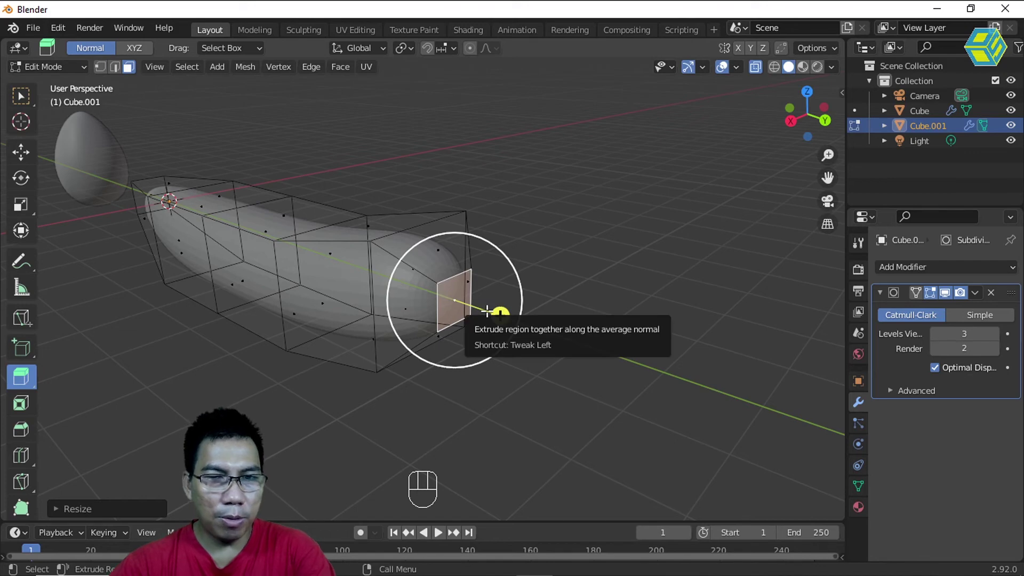
key("g")
key("y")
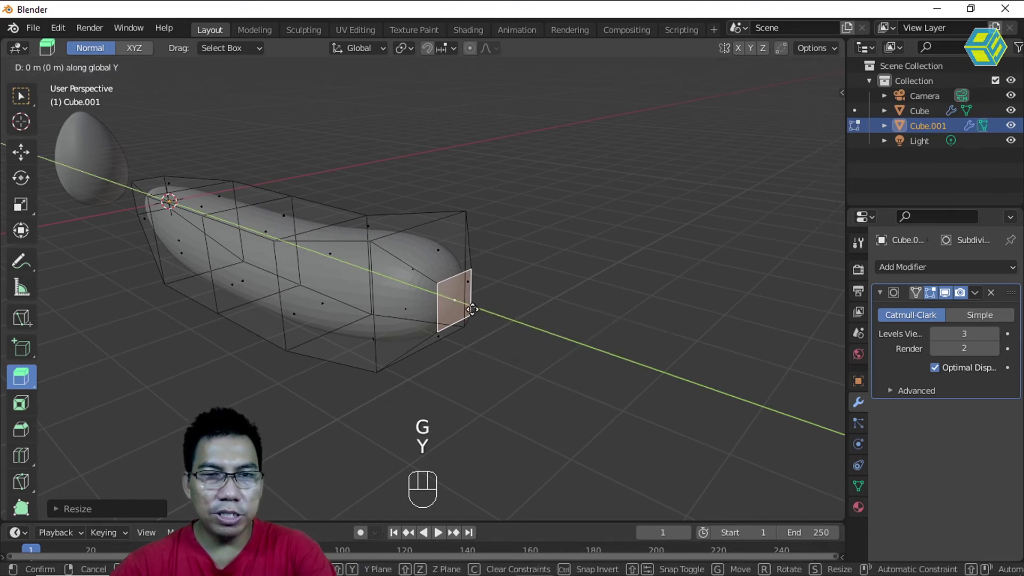
left_click(469, 309)
middle_click_drag(469, 309, 517, 327)
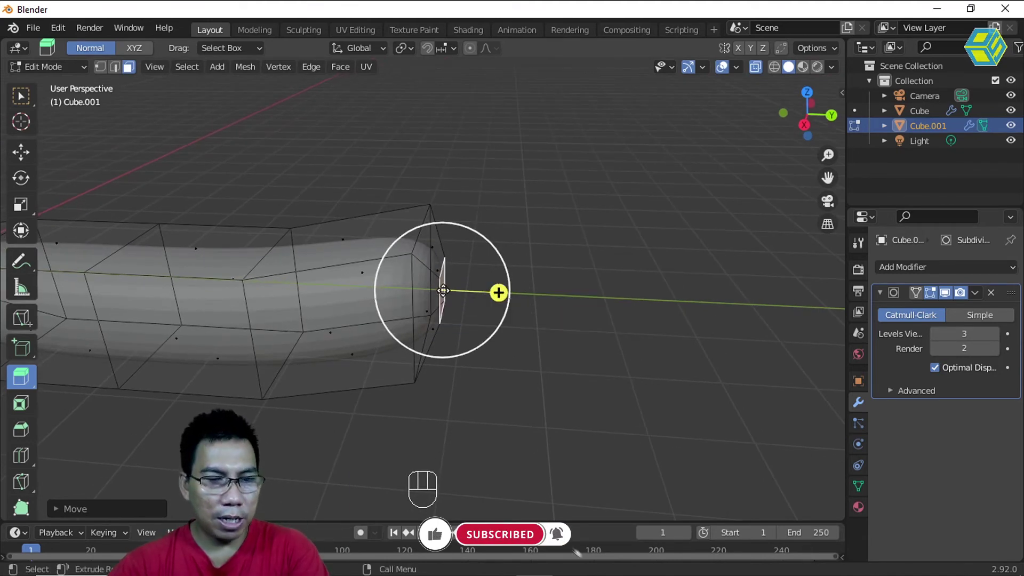
- Extrude the reduced end face about 0.42 m outward and scale the new face down to a bit over half its size
key("e")
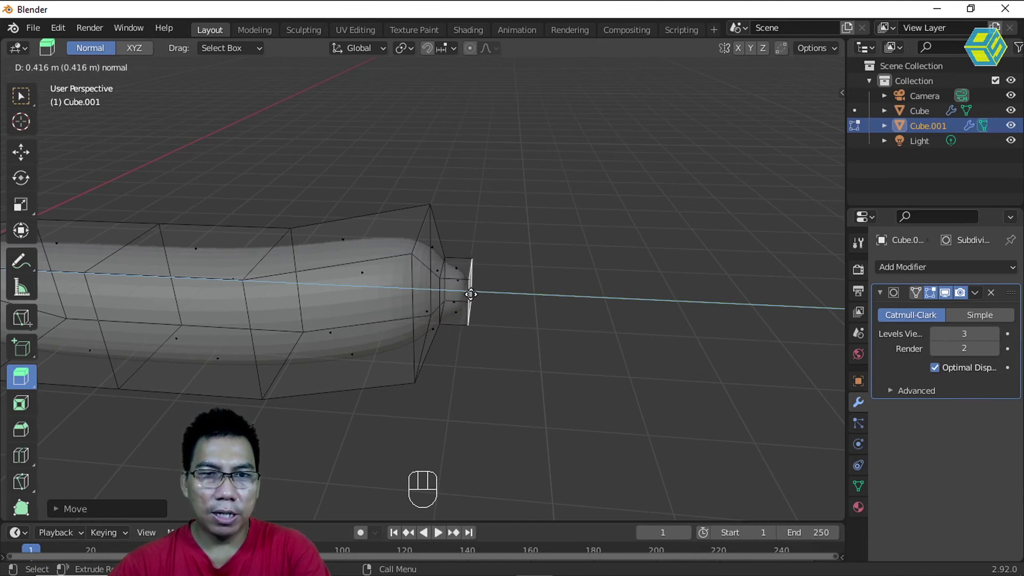
left_click(470, 293)
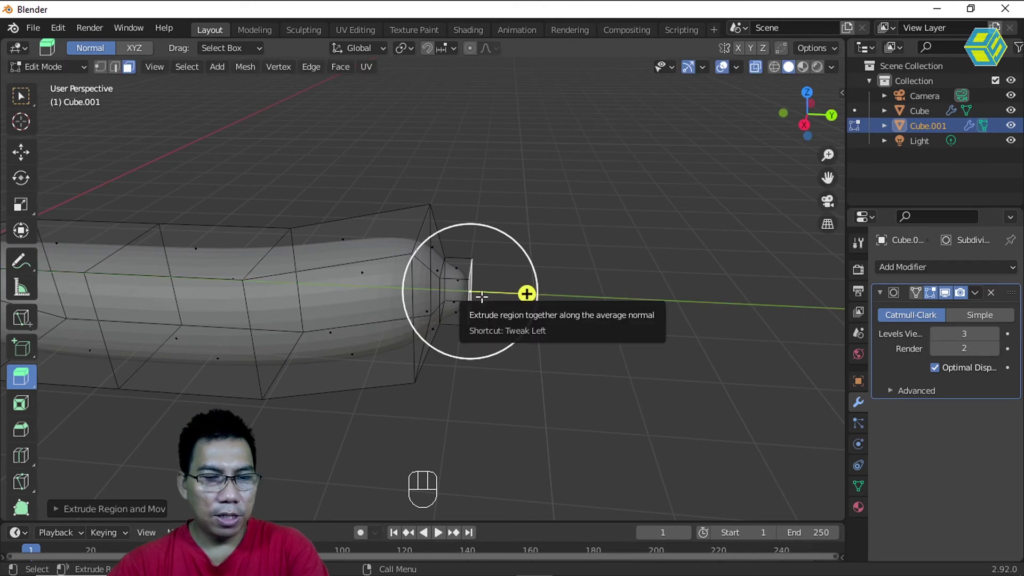
key("s")
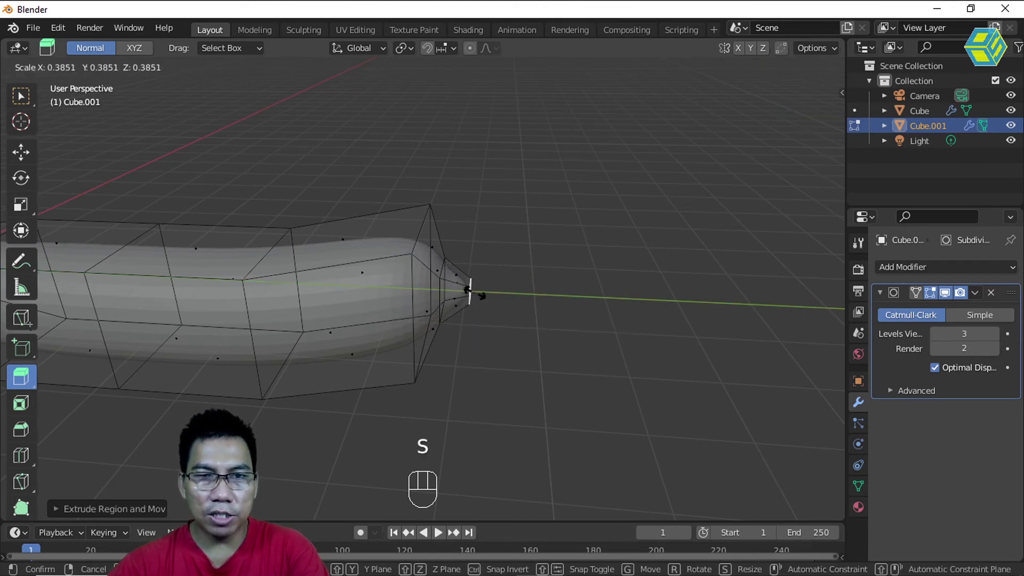
left_click(470, 292)
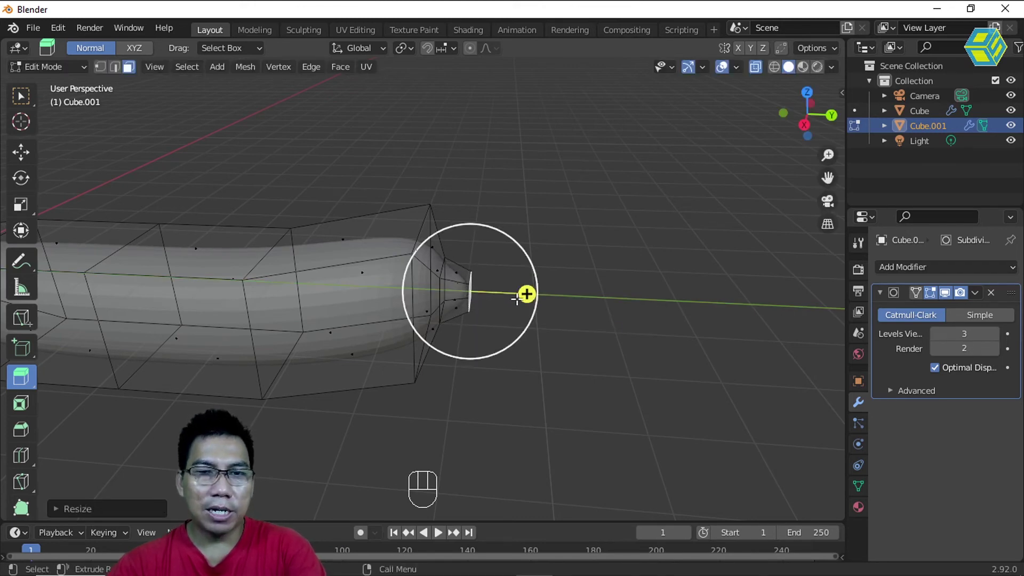
middle_click_drag(517, 297, 478, 302)
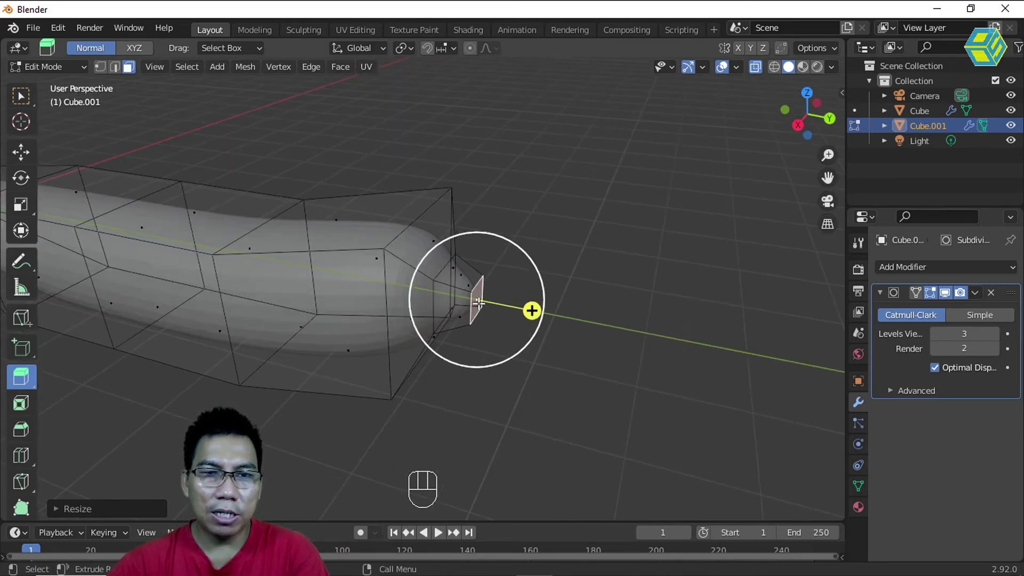
- Move the small end face about 0.33 m back along Y toward the body
scroll(478, 303, "up", 2)
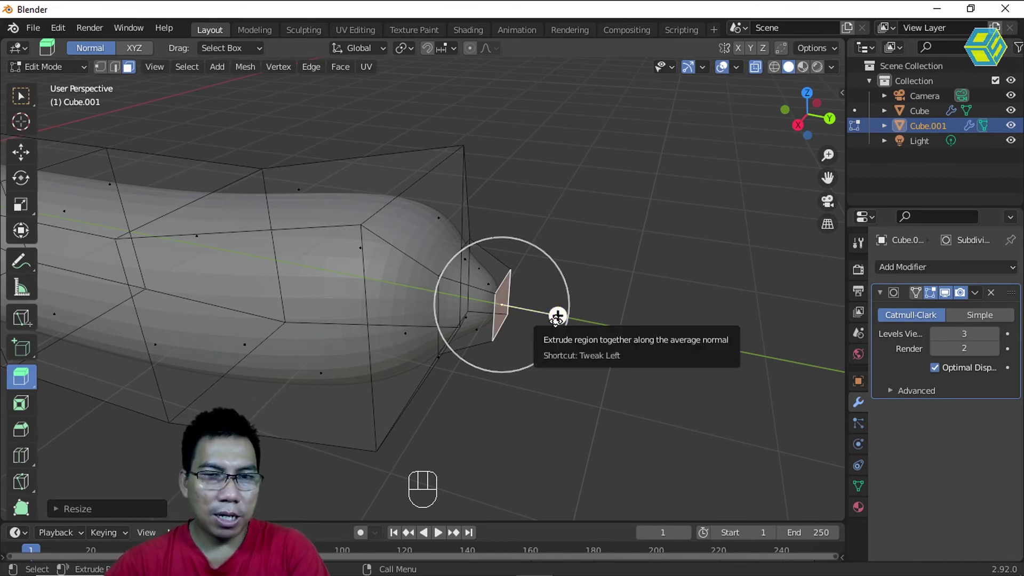
key("g")
key("z")
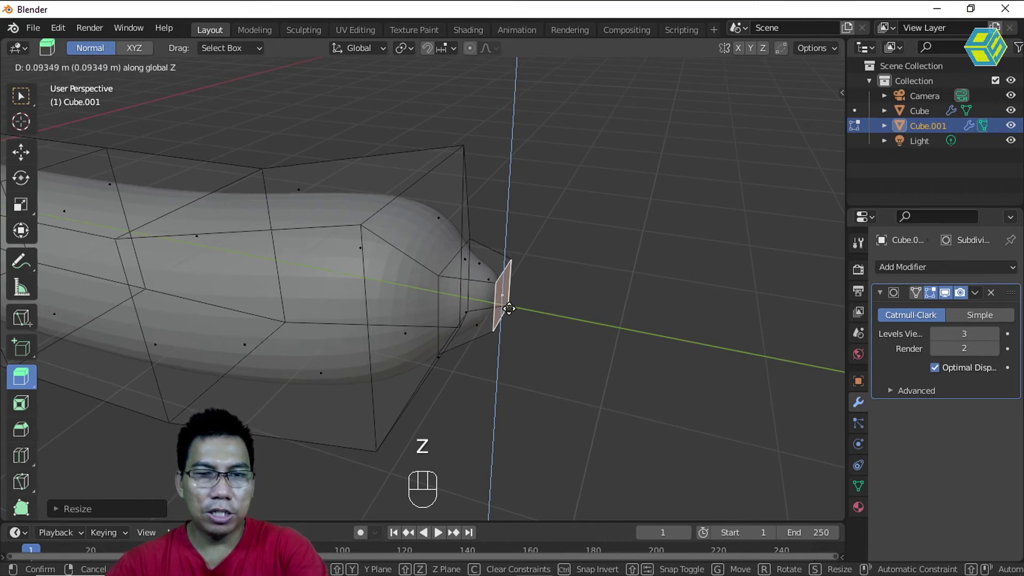
key("y")
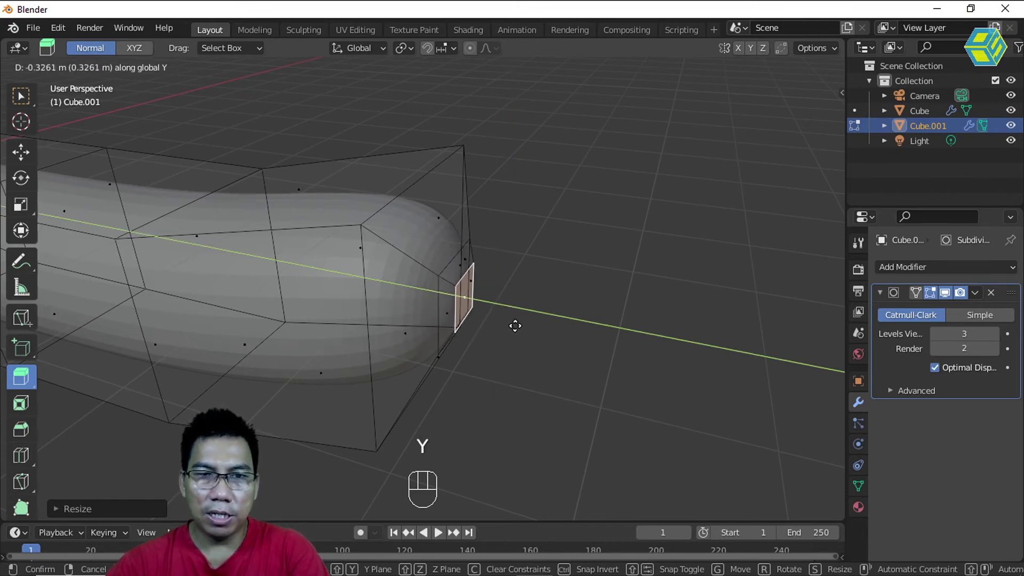
left_click(513, 325)
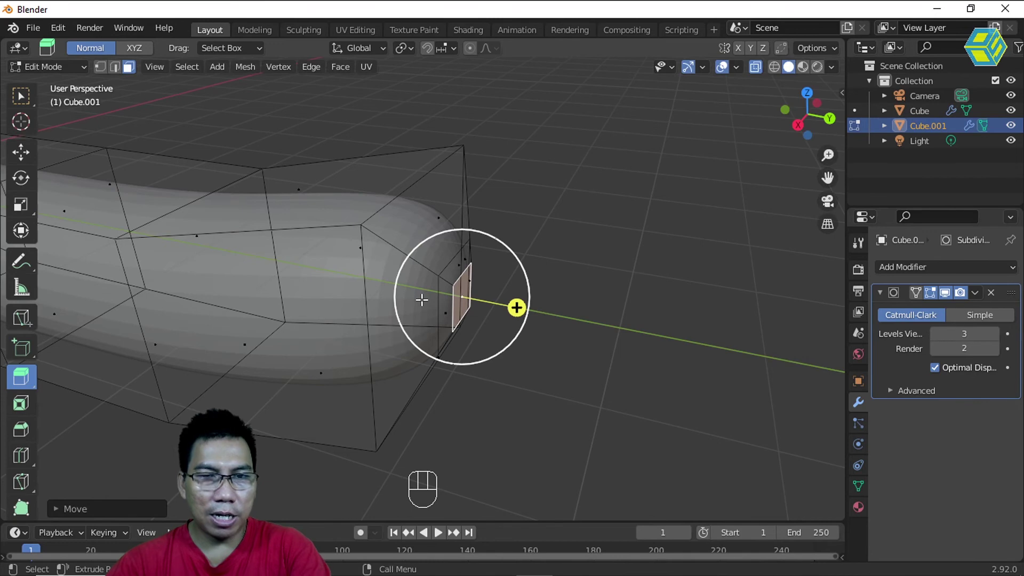
- Extrude the small end face outward along its normal into a long thin stem and add three loop cuts along it
key("e")
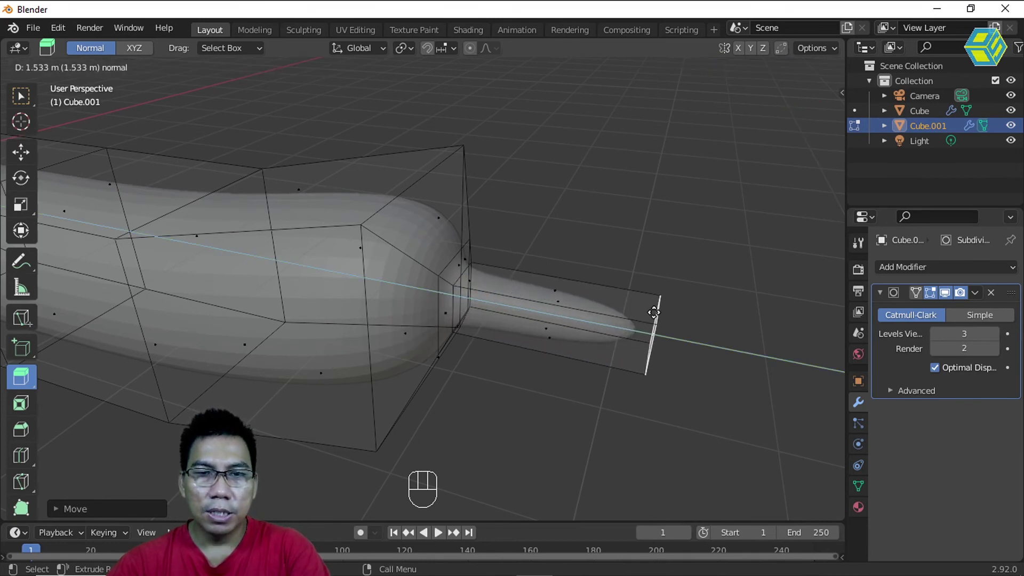
left_click(646, 311)
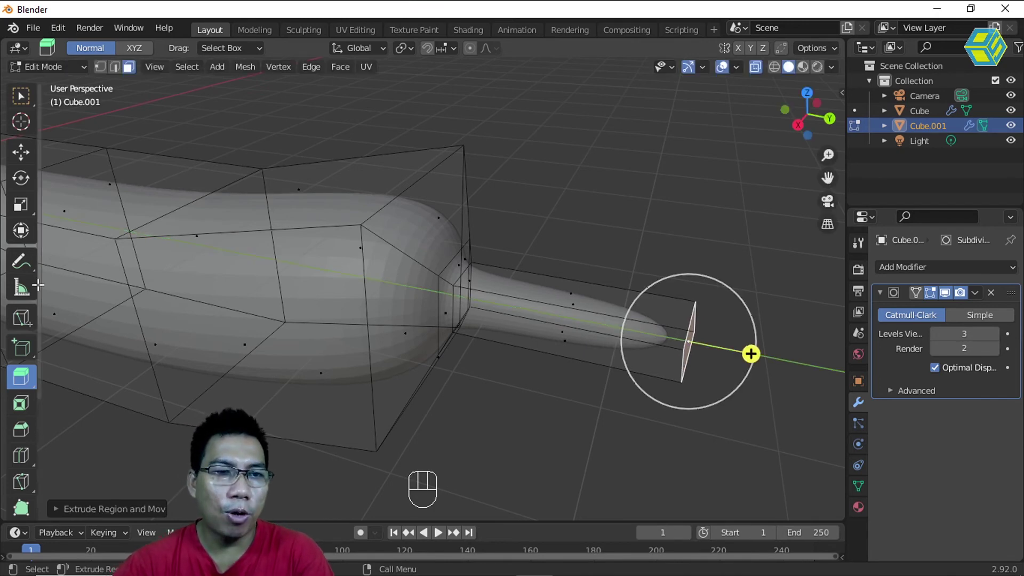
left_click(21, 456)
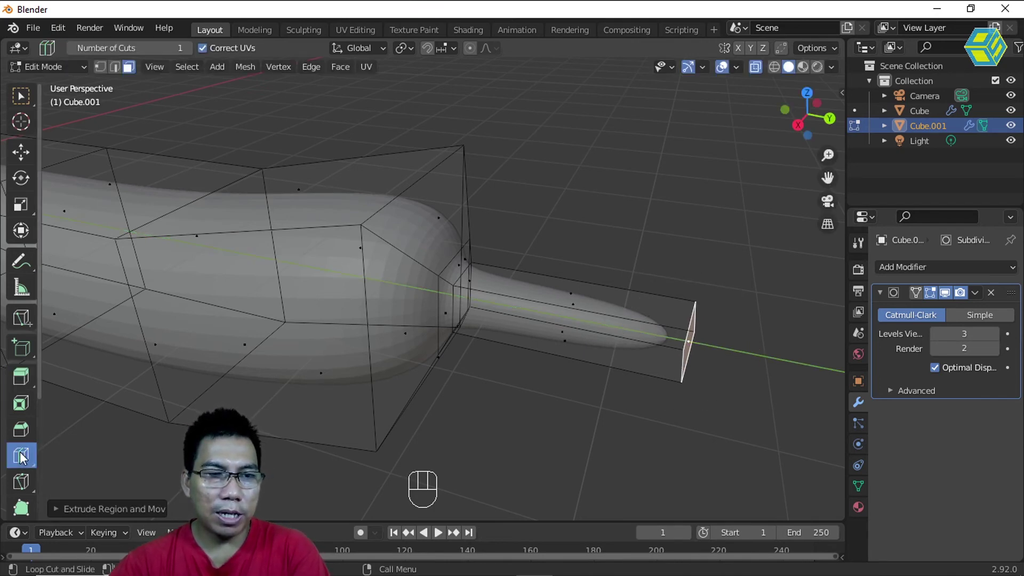
left_click(556, 316)
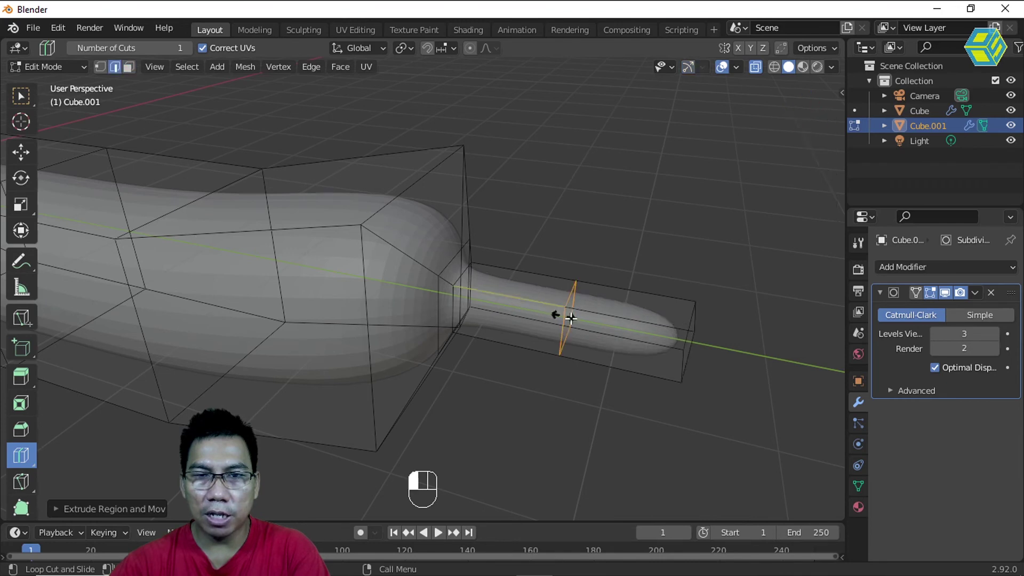
left_click(628, 327)
left_click(508, 309)
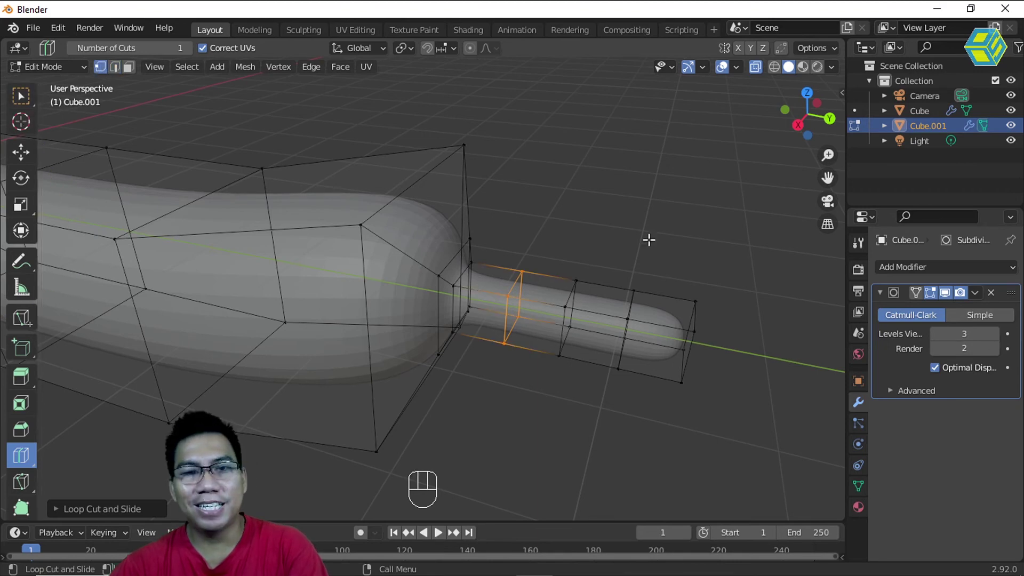
middle_click_drag(727, 300, 759, 281)
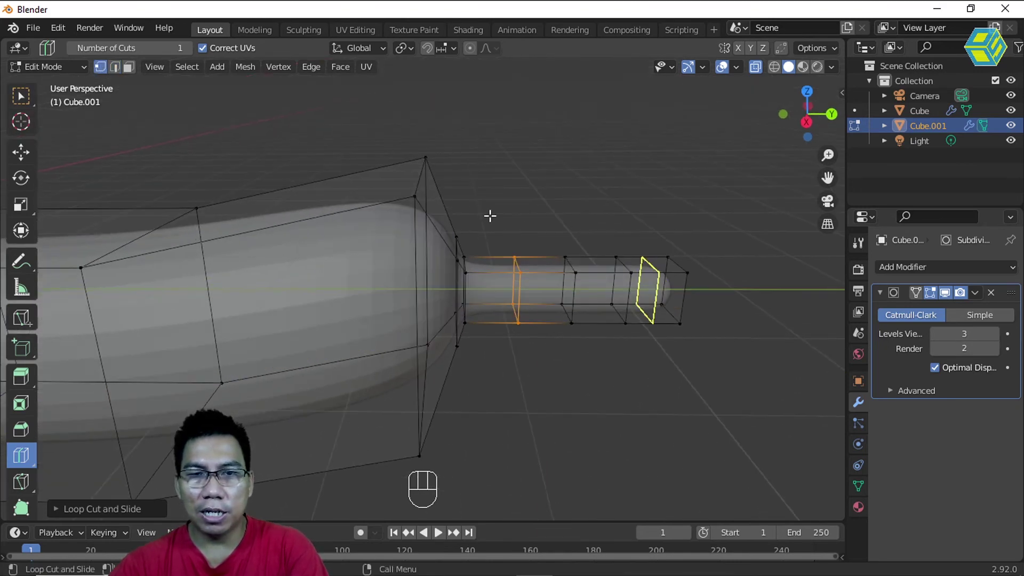
left_click_drag(493, 259, 515, 264)
left_click_drag(608, 332, 610, 334)
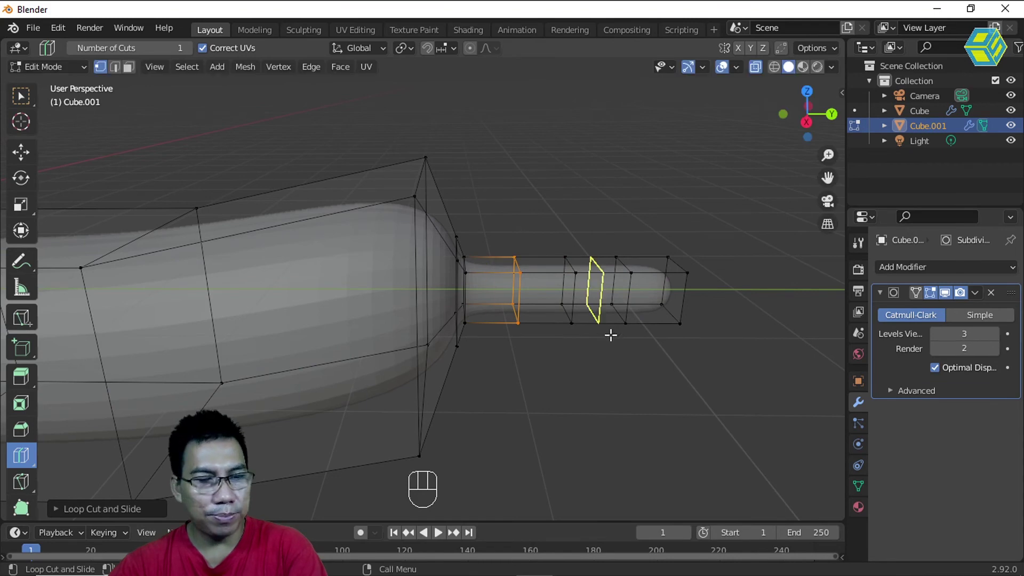
key("ctrl+z")
- Select the stem's three middle edge loops and move them slightly down along Z
left_click(21, 96)
left_click_drag(496, 210, 644, 355)
middle_click_drag(651, 369, 613, 364)
key("g")
key("z")
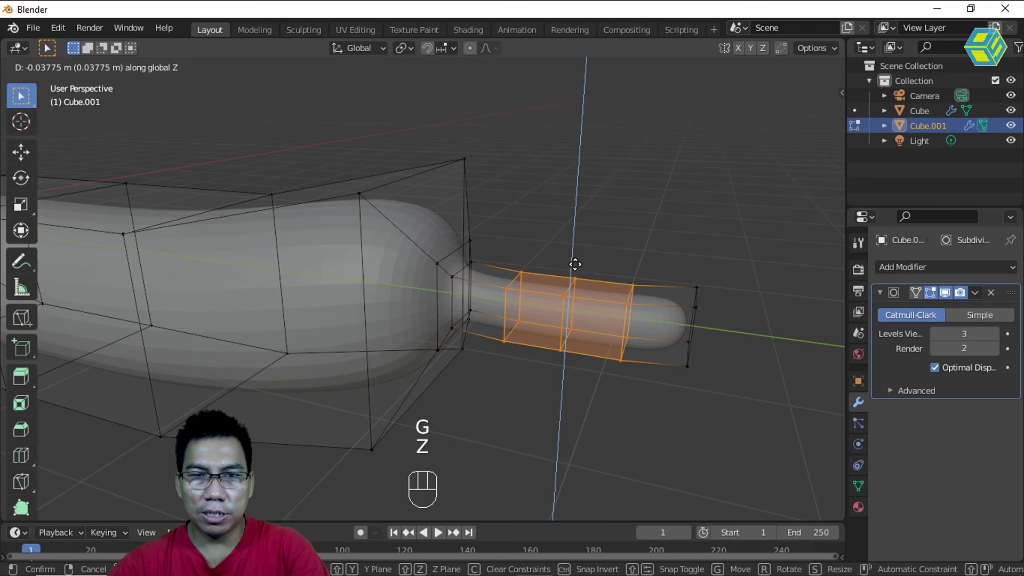
left_click(575, 269)
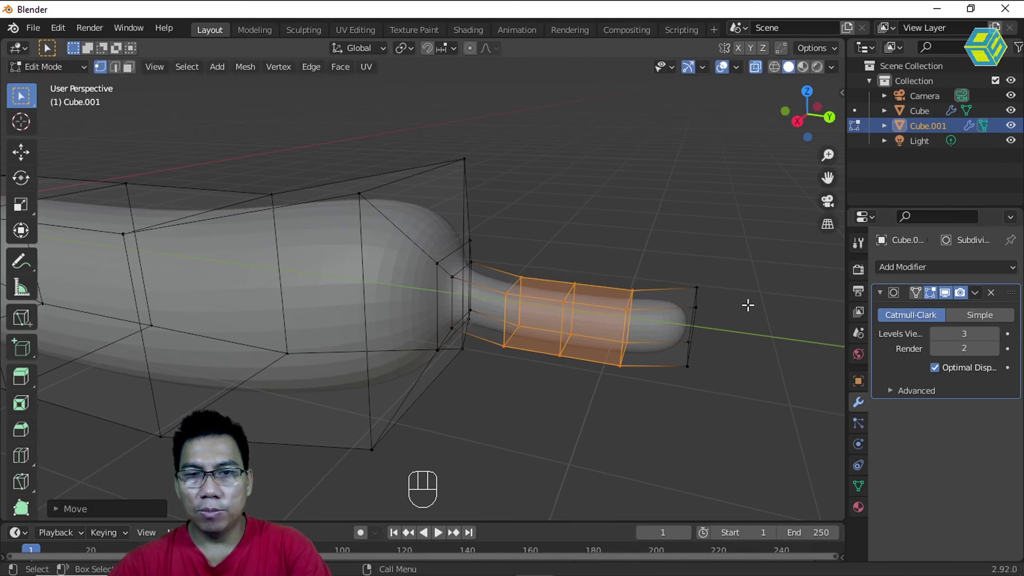
- Select the stem's middle loops together with its end face and move them up about 0.1 m along Z
left_click_drag(742, 250, 673, 393)
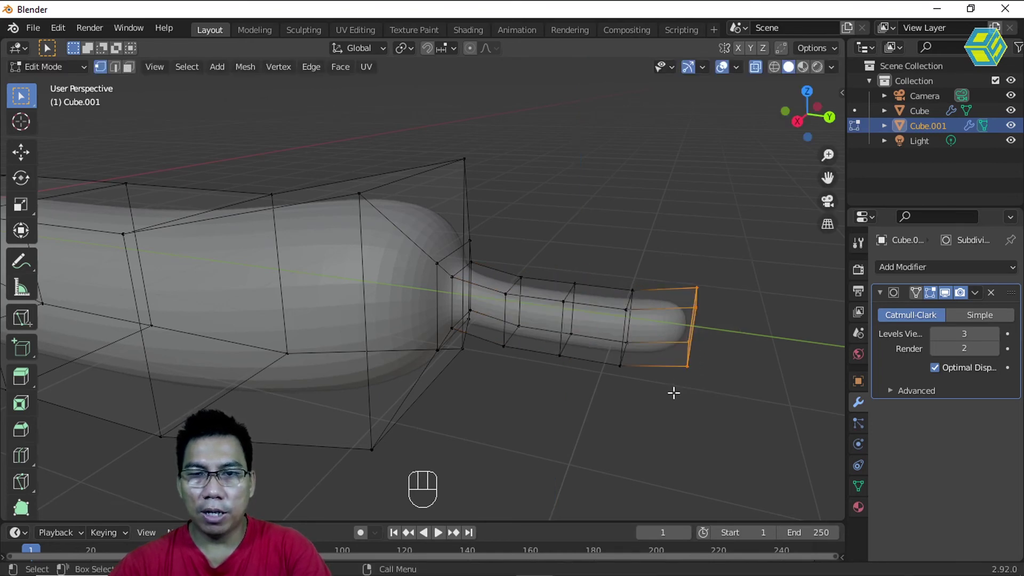
left_click_drag(760, 235, 491, 388)
key("g")
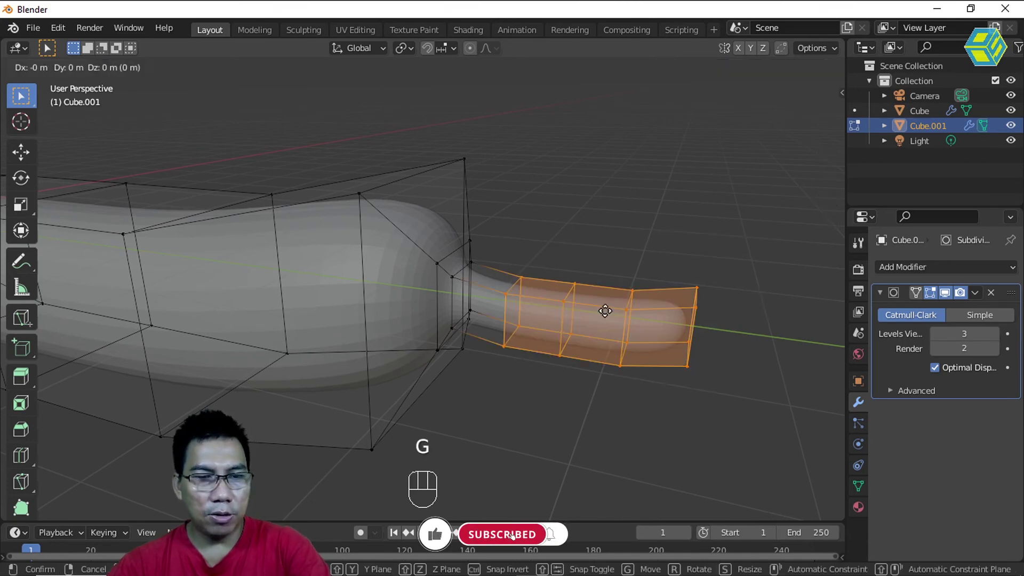
key("z")
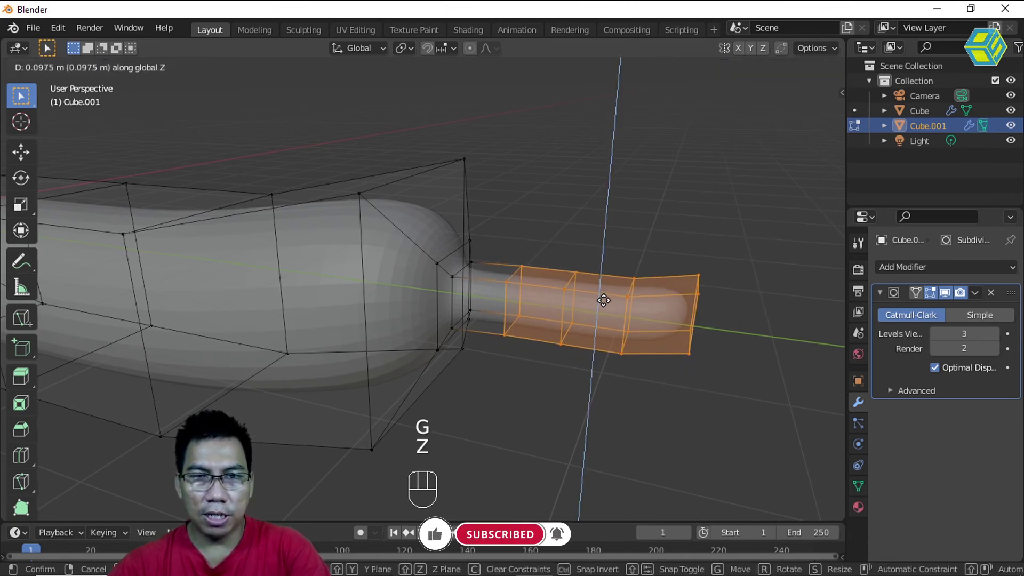
left_click(707, 284)
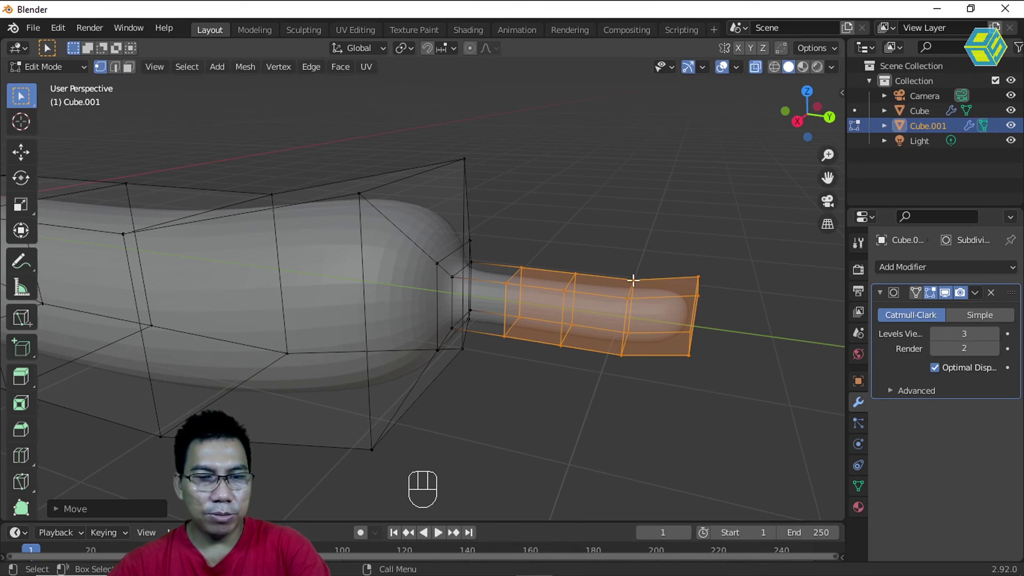
- Rotate the selected stem section so its tip tilts upward, and raise it about 0.12 m along Z
key("r")
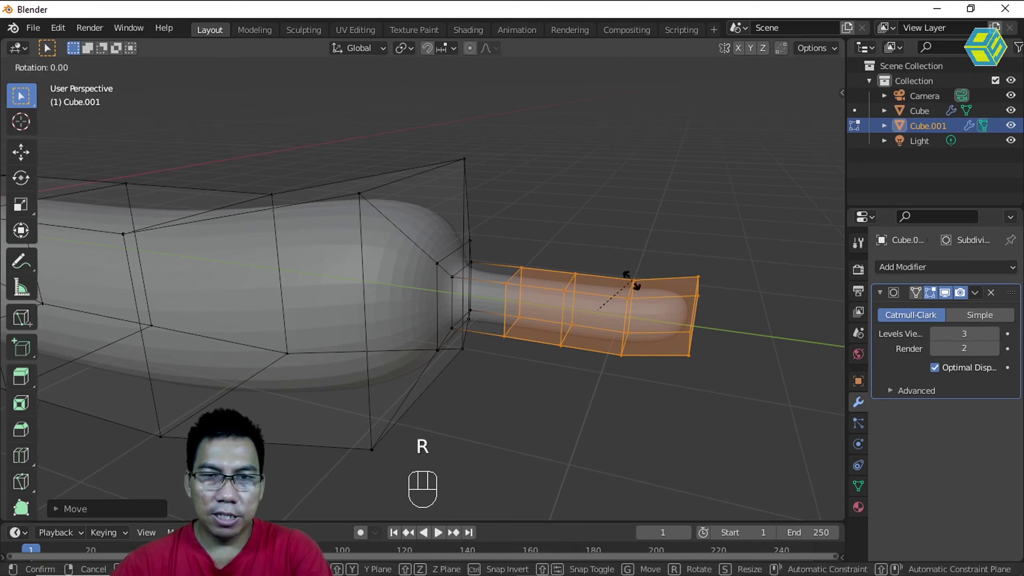
left_click(629, 265)
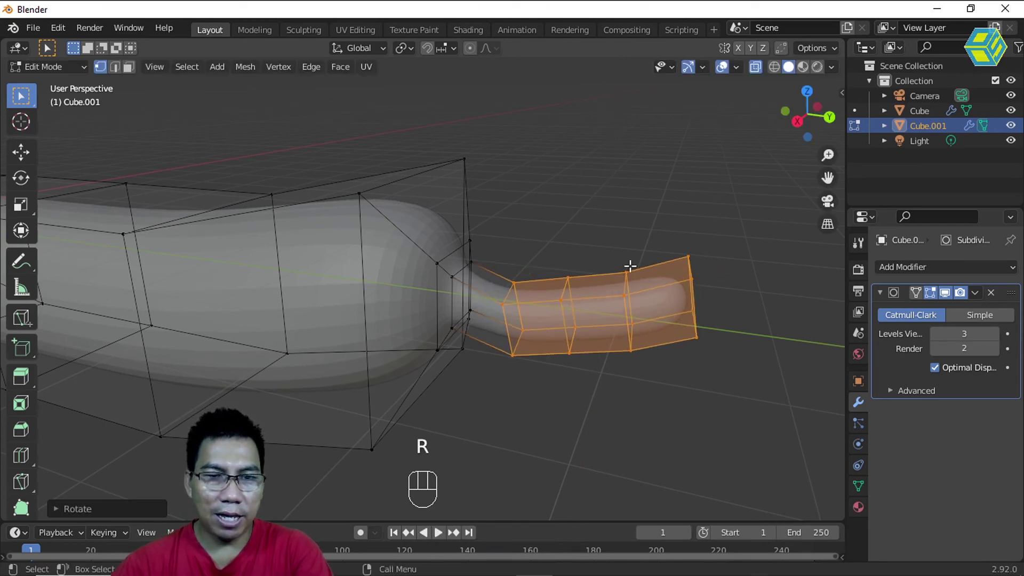
key("g")
key("z")
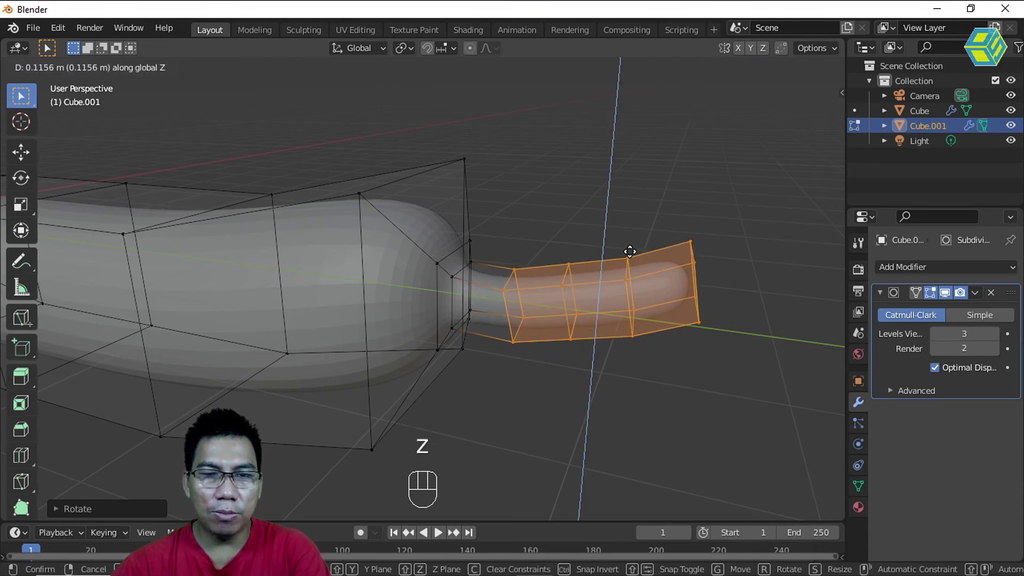
left_click(630, 251)
- Select the face at the stem's tip in face selection and extrude it about 0.003 m along its normal to sharpen the end
left_click(731, 267)
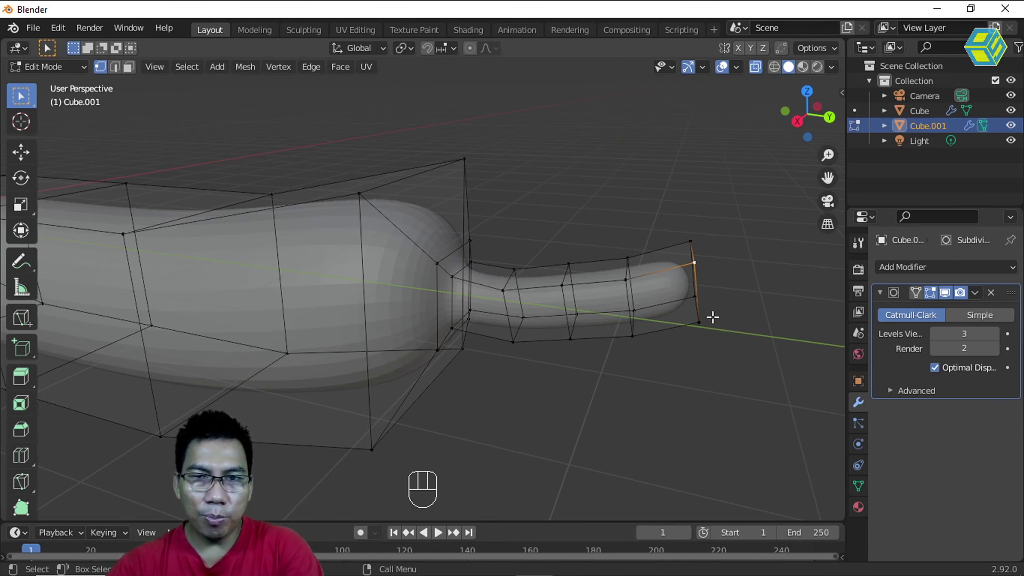
scroll(709, 319, "up", 3)
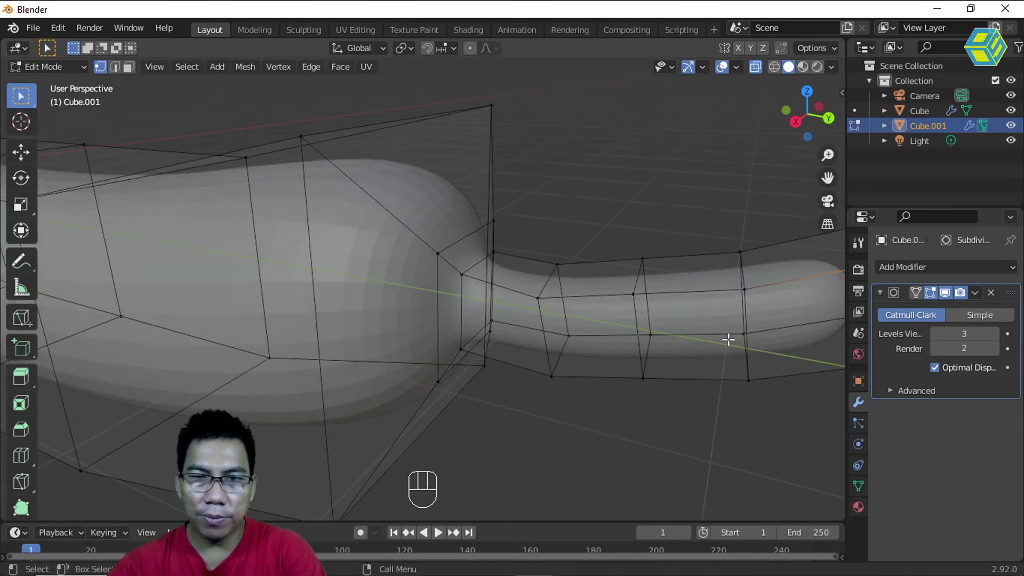
scroll(729, 339, "down", 4)
middle_click_drag(726, 329, 670, 345)
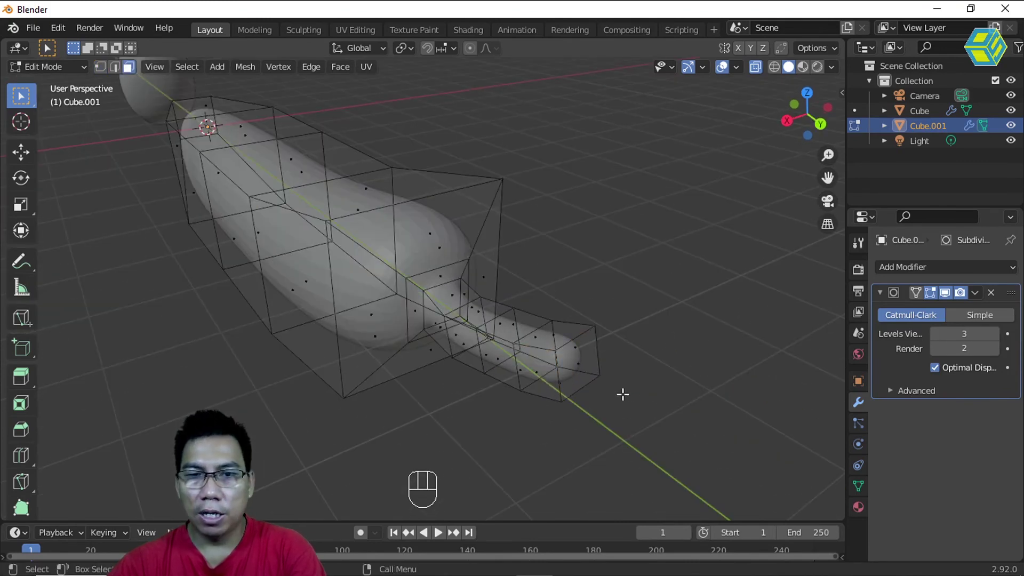
left_click(578, 364)
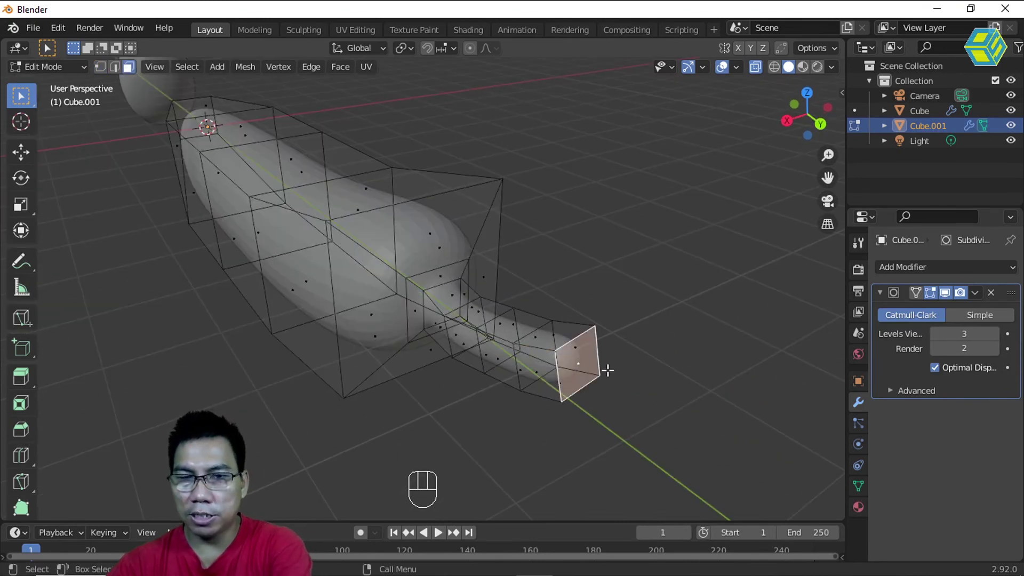
key("KP_Decimal")
middle_click_drag(512, 359, 603, 347)
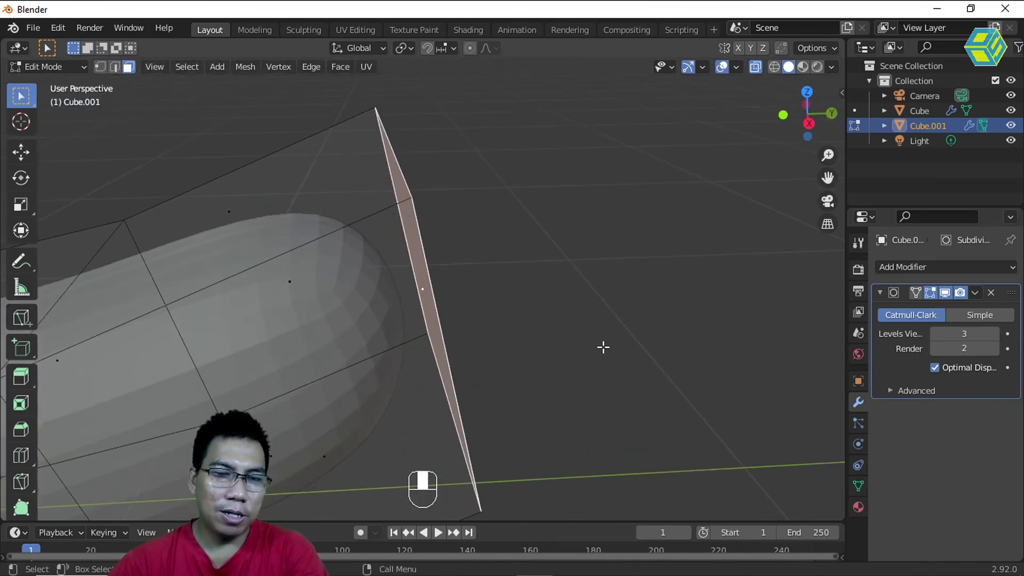
middle_click_drag(427, 273, 403, 296)
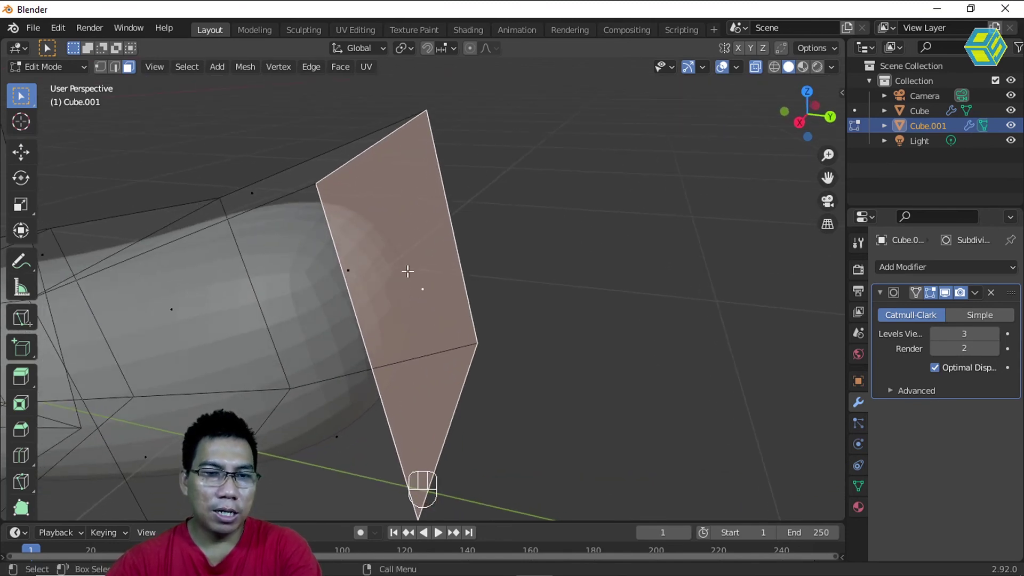
key("e")
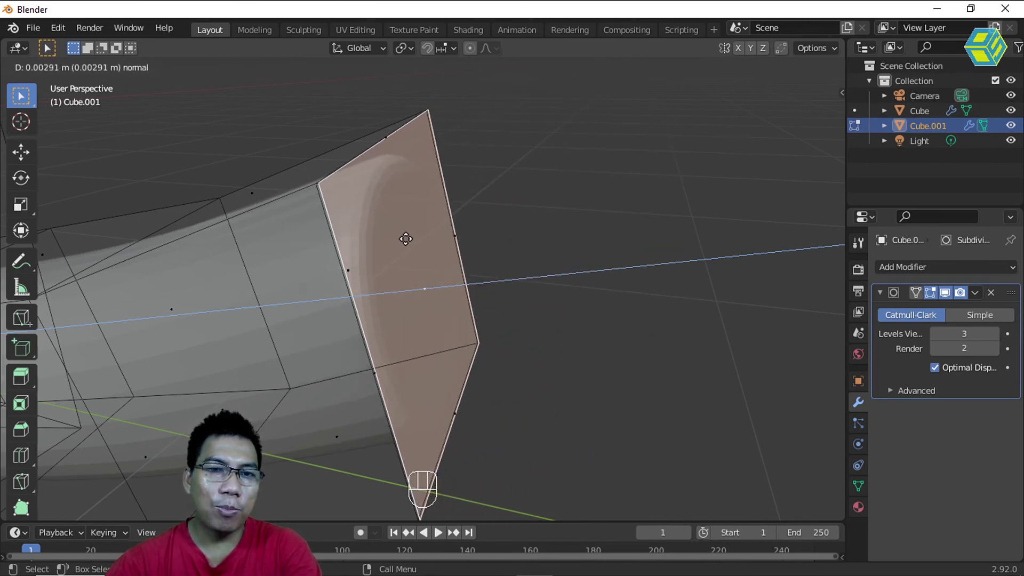
left_click(406, 239)
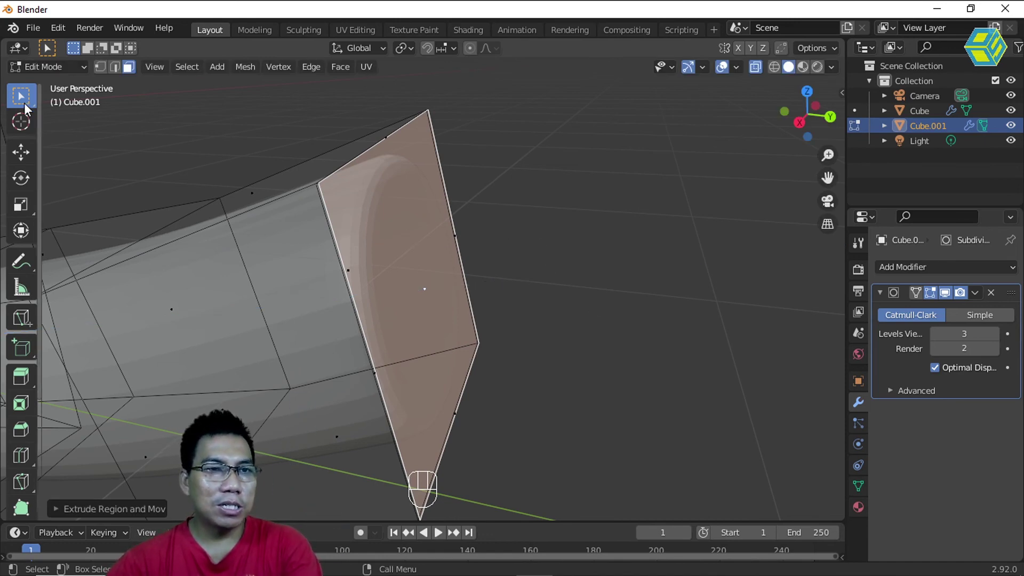
- Return to Object Mode and review the whole elongated object from several angles
left_click(490, 189)
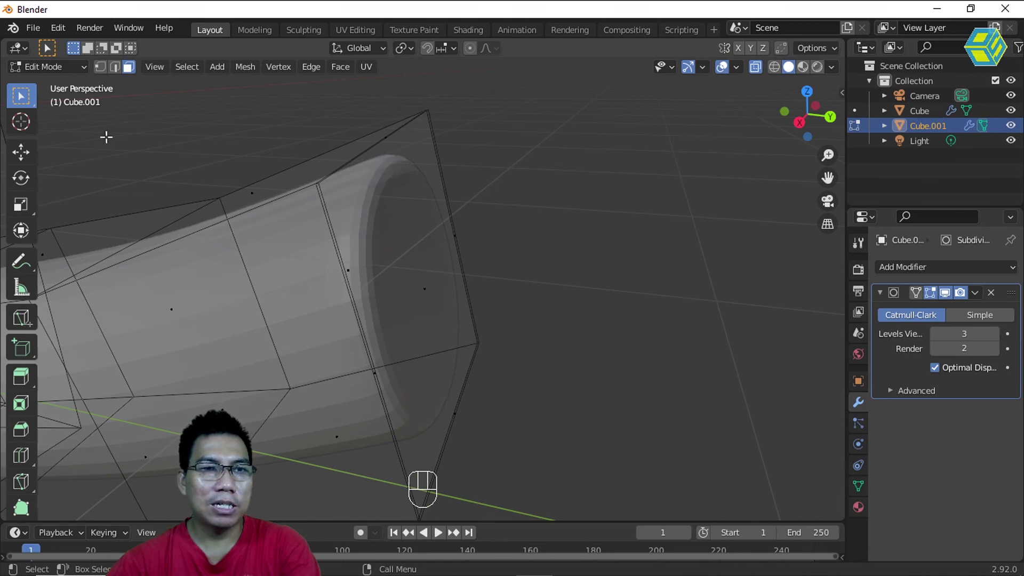
left_click(44, 66)
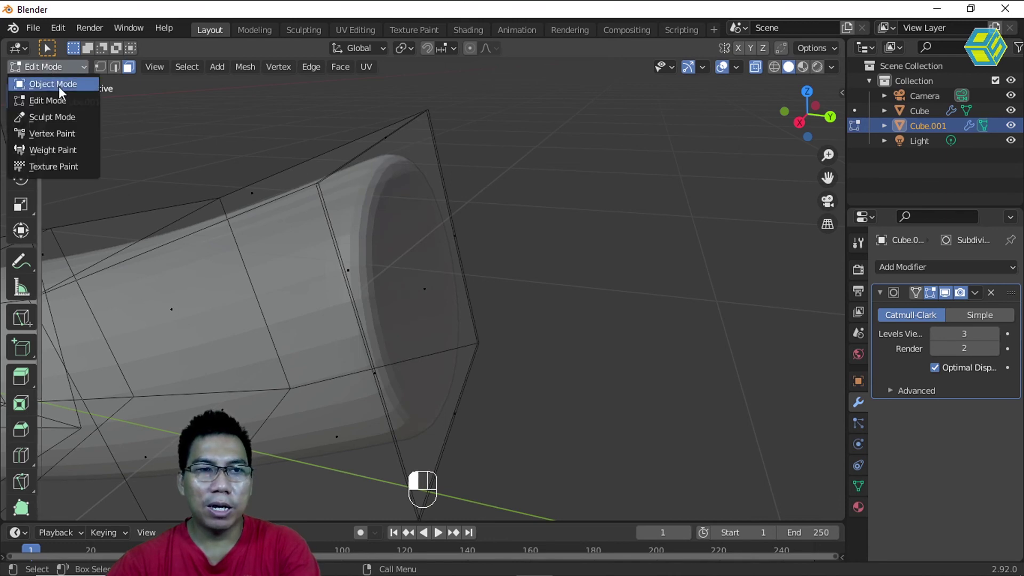
left_click(58, 85)
scroll(469, 376, "down", 6)
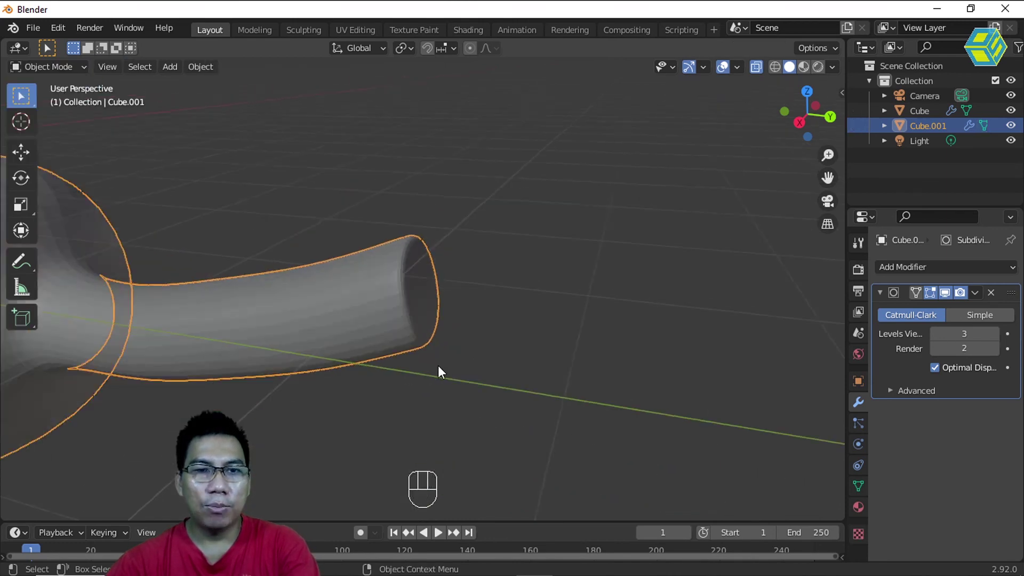
middle_click_drag(279, 357, 546, 359)
scroll(263, 368, "down", 3)
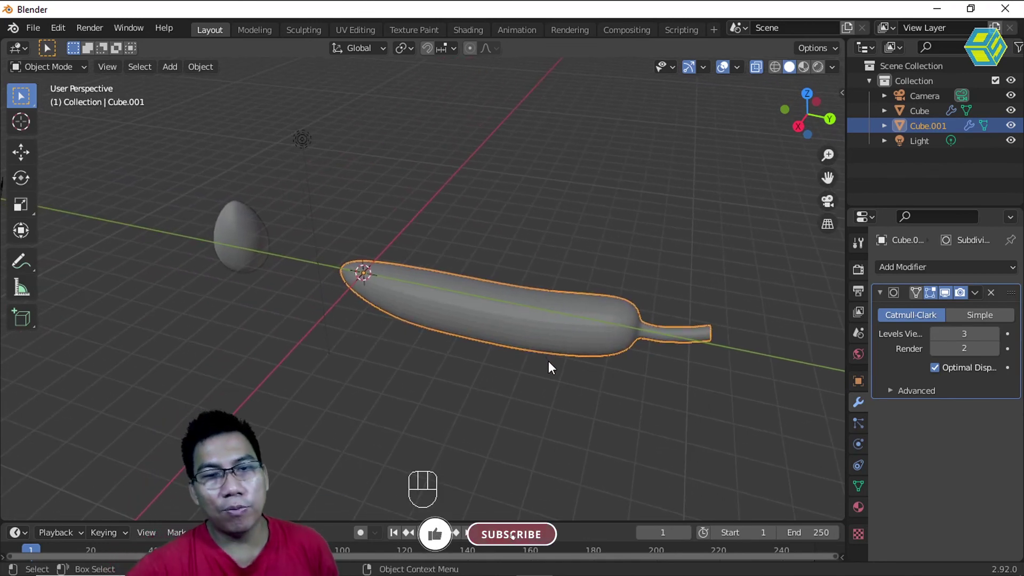
middle_click_drag(512, 382, 545, 368, "shift")
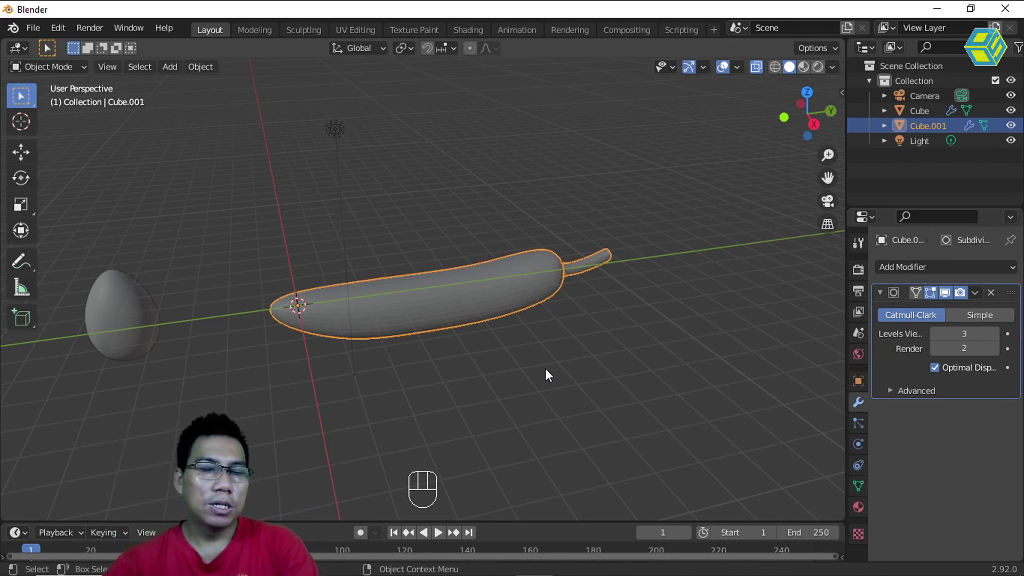
mouse_move(433, 350)
middle_mouse_down()
mouse_move(466, 350)
mouse_move(443, 354)
middle_mouse_up()
middle_click_drag(460, 352, 532, 338)
scroll(533, 334, "up", 2)
- Apply Shade Flat to the elongated object and deselect it
right_click(512, 306)
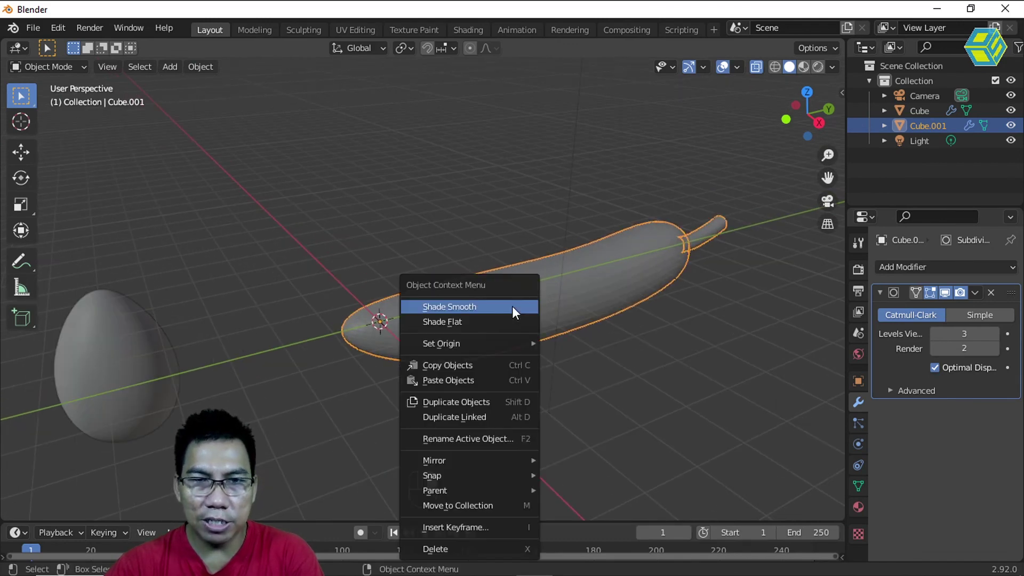
left_click(486, 320)
left_click(229, 159)
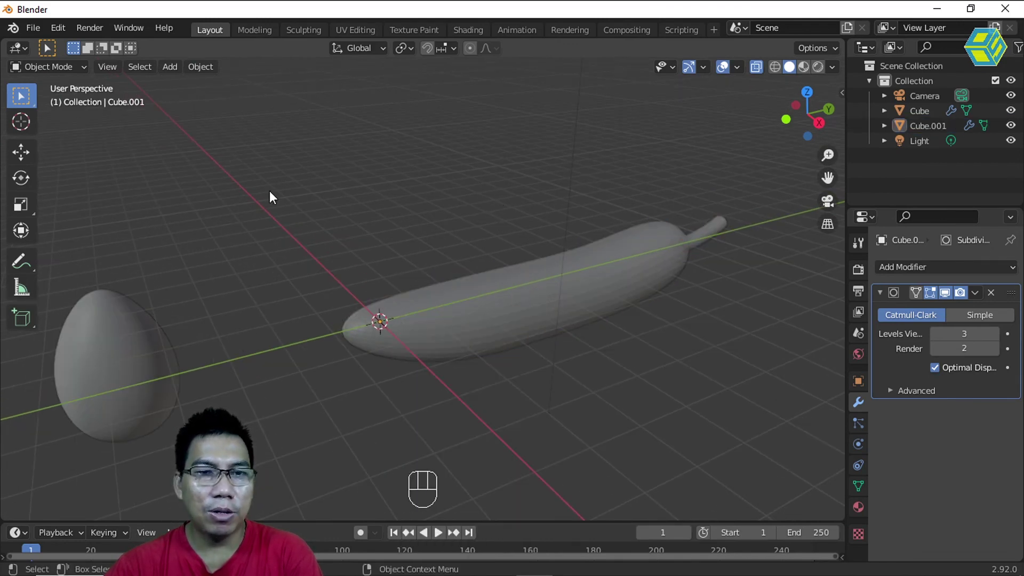
- Apply Shade Smooth to the elongated object with the stem and deselect it
left_click(500, 298)
right_click(499, 298)
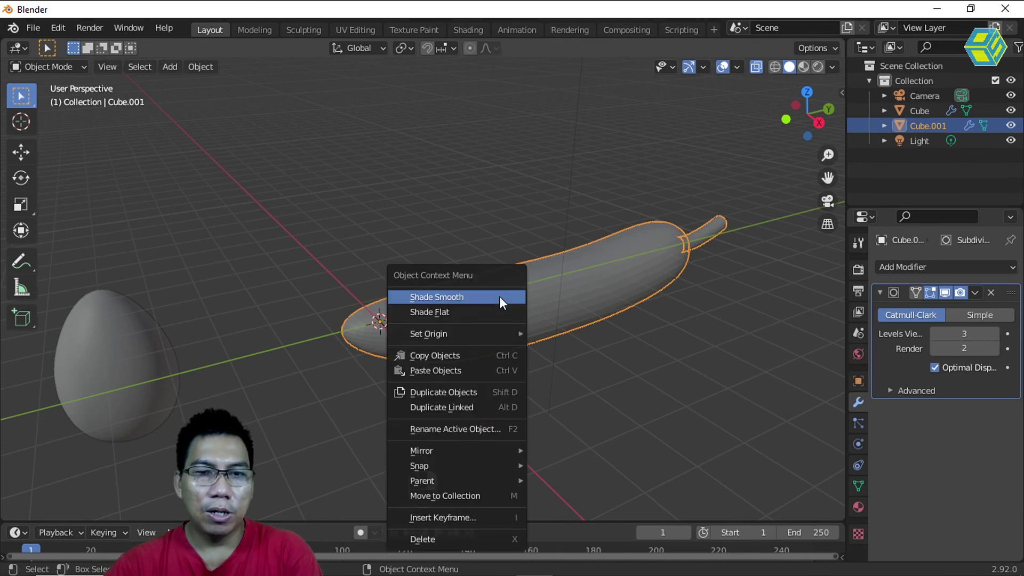
left_click(466, 297)
left_click(555, 403)
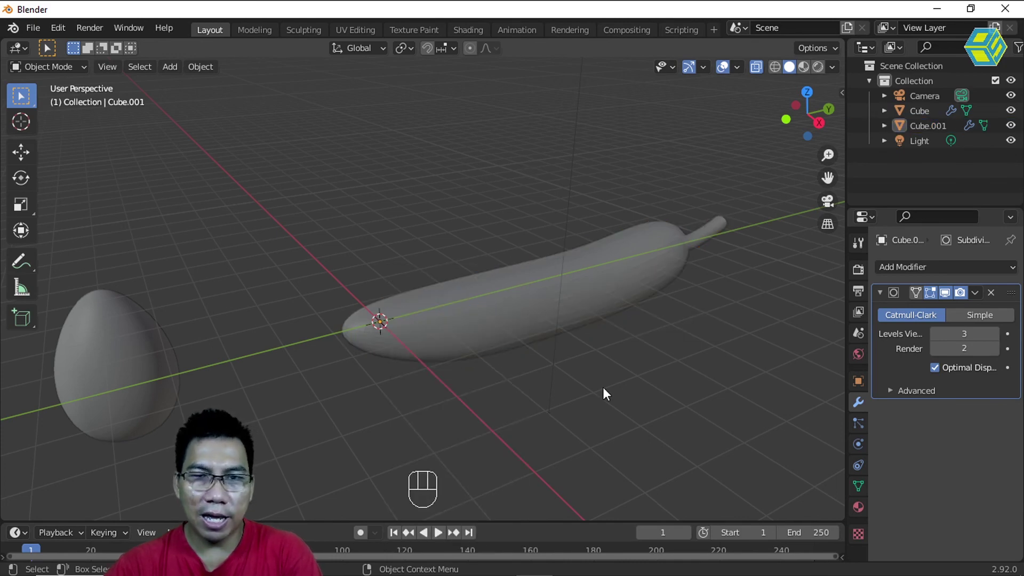
- Select the egg-shaped object beside the elongated one
middle_click_drag(523, 397, 496, 398)
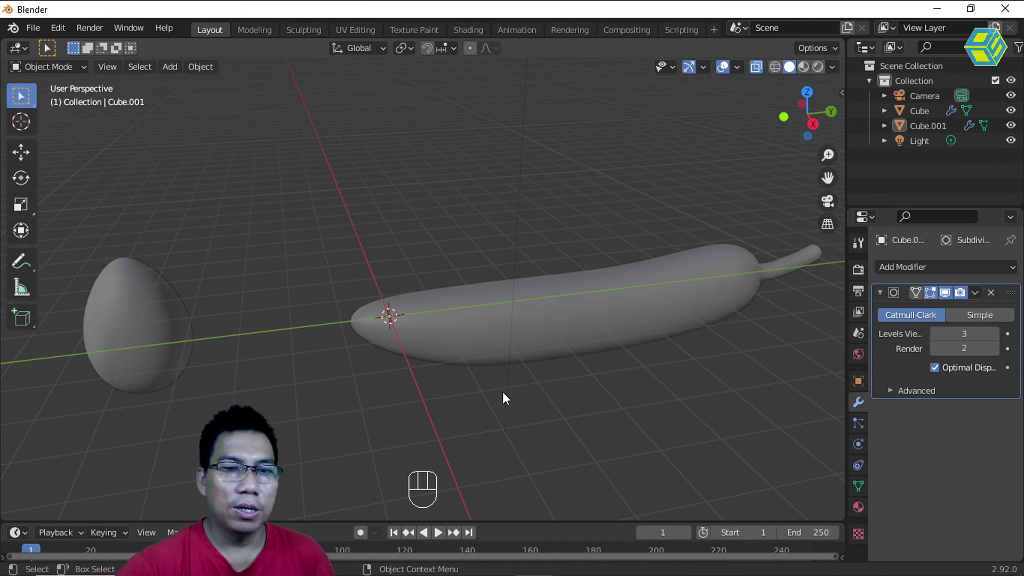
middle_click_drag(493, 404, 287, 371)
left_click(137, 322)
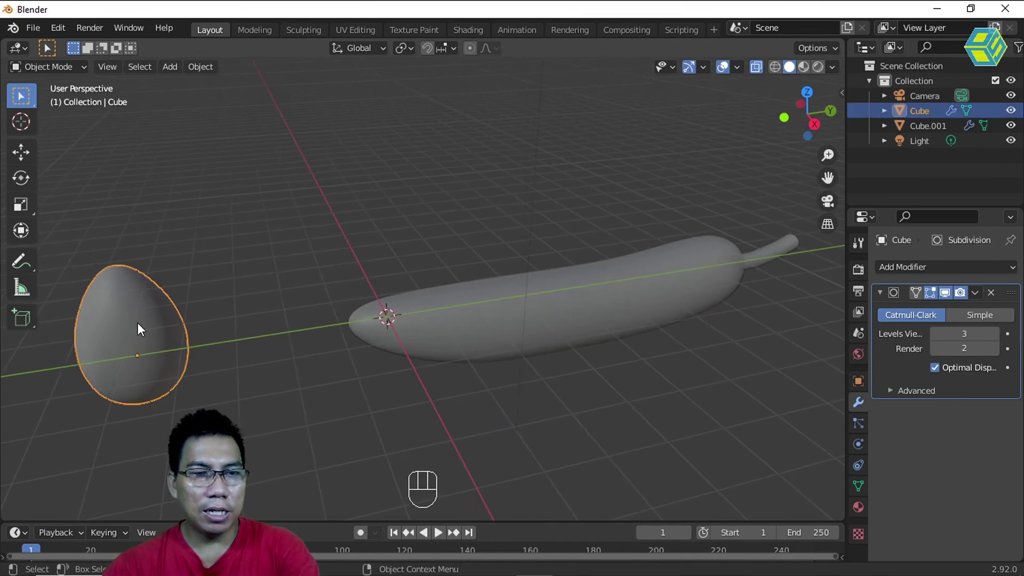